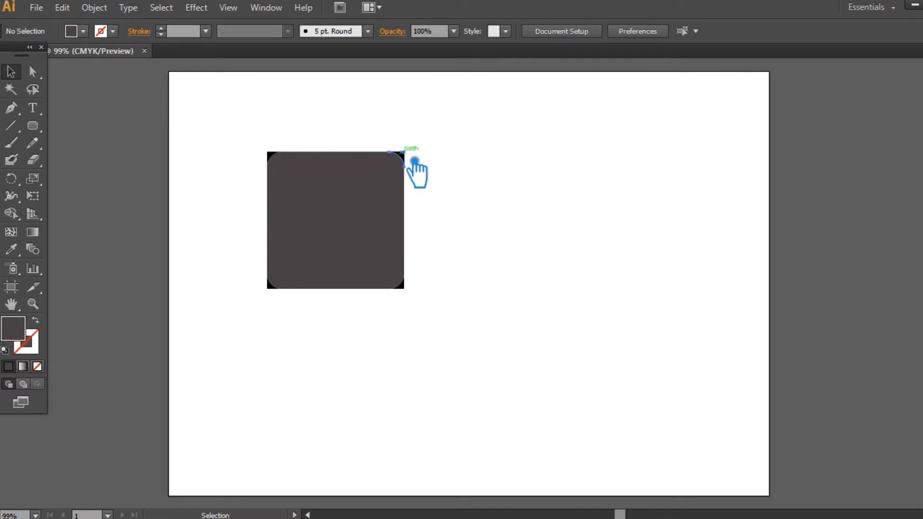
# Delete the black corner pieces at the upper right and lower left of the square
pyautogui.press('Delete')
pyautogui.click(270, 286)
pyautogui.press('Delete')
# Merge the rounded square and its remaining two corner pieces into a single shape with Pathfinder
pyautogui.moveTo(477, 356); pyautogui.dragTo(225, 144)
pyautogui.hotkey('ctrl', 'shift', 'F9')
pyautogui.click(800, 381)
pyautogui.hotkey('ctrl', 'shift', 'F9')
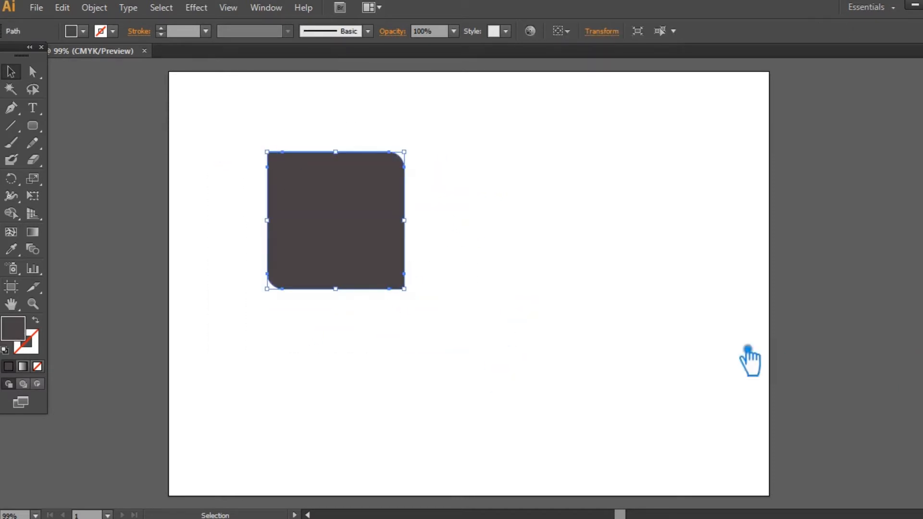
# Slant the merged shape into a parallelogram by shifting all its upper anchor points to the right
pyautogui.click(569, 367)
pyautogui.moveTo(569, 366); pyautogui.dragTo(542, 365)
pyautogui.press('s')
pyautogui.press('a')
pyautogui.moveTo(408, 187); pyautogui.dragTo(130, 106)
pyautogui.press('Right')
pyautogui.press('Right')
pyautogui.press('Right')
pyautogui.press('Right')
pyautogui.press('Right')
pyautogui.press('Right')
pyautogui.press('Right')
pyautogui.press('Right')
pyautogui.press('Right')
pyautogui.press('Right')
pyautogui.press('Right')
pyautogui.press('Right')
pyautogui.press('Right')
pyautogui.press('Right')
pyautogui.press('Right')
pyautogui.press('Right')
pyautogui.press('Right')
pyautogui.press('Right')
pyautogui.press('Right')
pyautogui.press('Right')
pyautogui.press('Right')
pyautogui.press('Right')
pyautogui.press('Right')
pyautogui.press('Right')
pyautogui.press('Right')
pyautogui.press('Right')
pyautogui.press('Right')
pyautogui.press('Right')
pyautogui.press('Right')
pyautogui.press('Right')
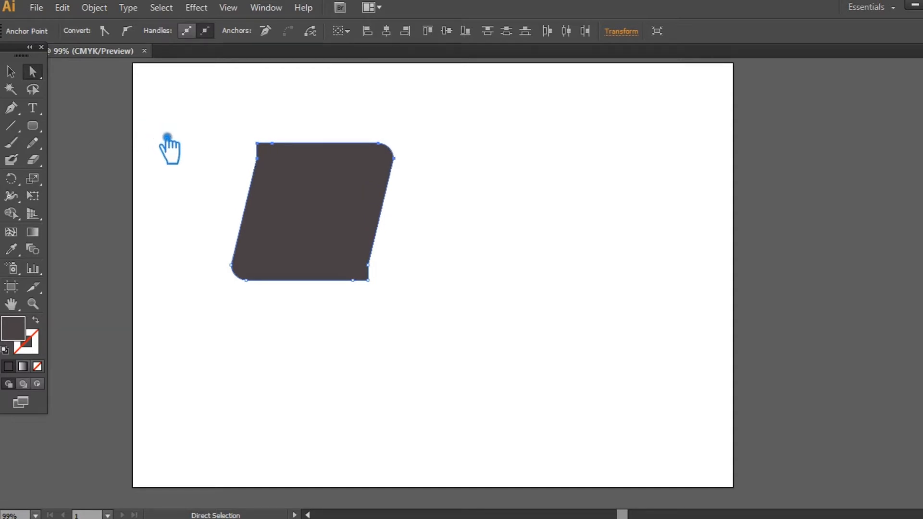
pyautogui.press('Left')
pyautogui.press('Left')
pyautogui.press('Left')
pyautogui.press('Left')
pyautogui.press('Left')
pyautogui.press('Left')
pyautogui.press('Left')
pyautogui.press('Left')
pyautogui.press('Left')
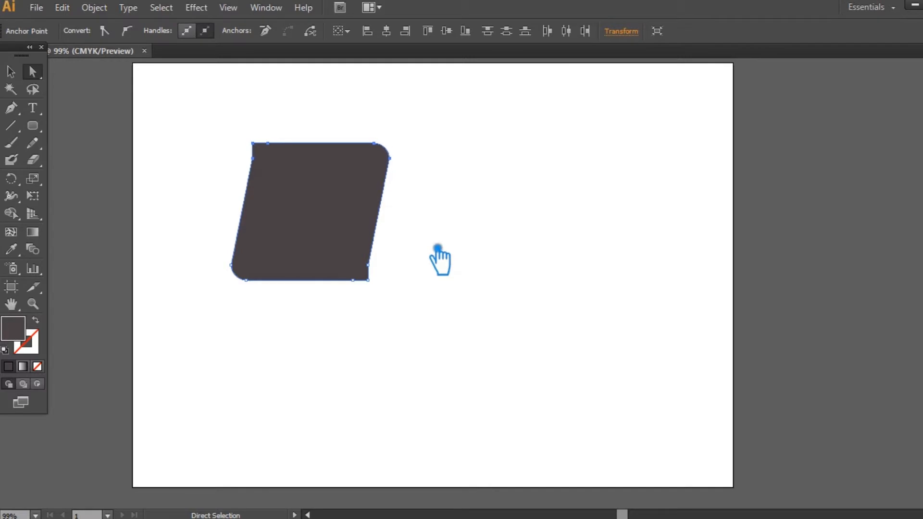
pyautogui.press('v')
pyautogui.click(236, 122)
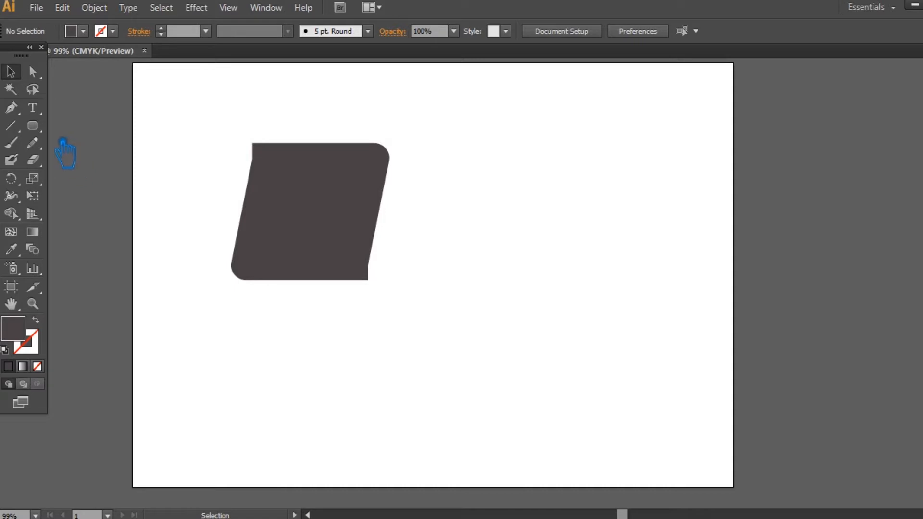
# Draw a rounded square beside the slanted shape and turn its fill into a 20 pt stroke outline
pyautogui.click(41, 128)
pyautogui.moveTo(459, 160); pyautogui.dragTo(584, 285)
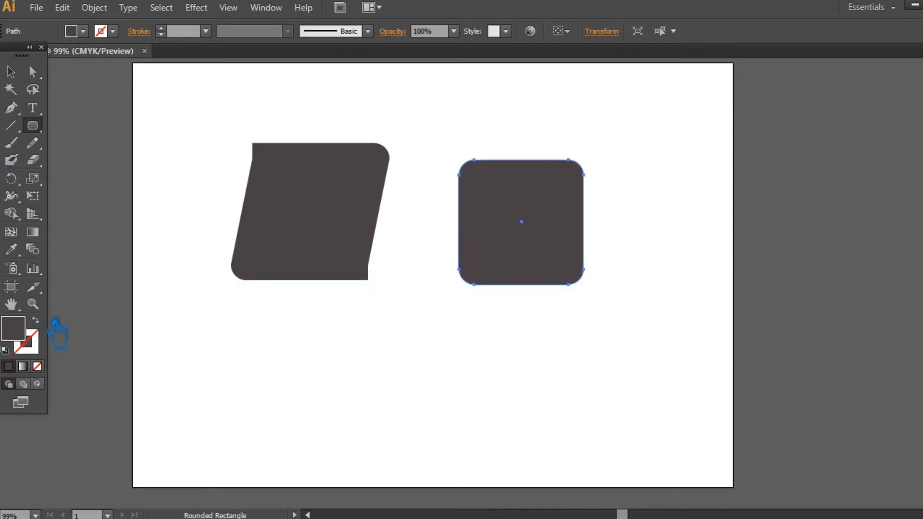
pyautogui.click(35, 320)
pyautogui.click(10, 71)
pyautogui.click(206, 31)
pyautogui.click(239, 316)
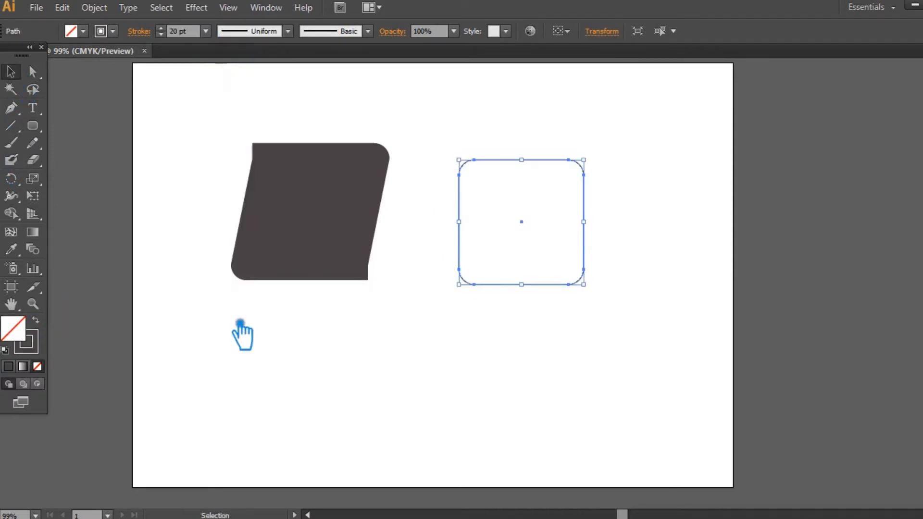
# Try stroke weights of 14, 16 and 18 pt on the rounded square and restore it to 20 pt
pyautogui.click(195, 31)
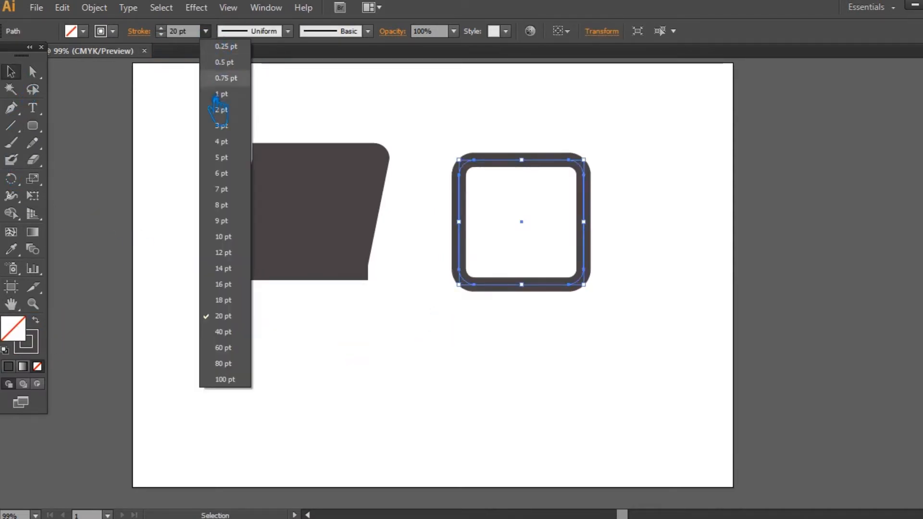
pyautogui.click(235, 269)
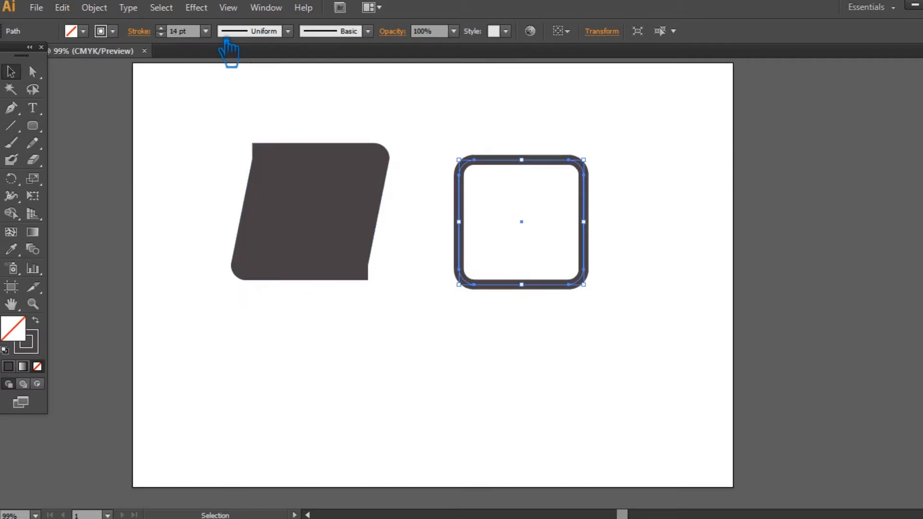
pyautogui.click(206, 31)
pyautogui.click(243, 287)
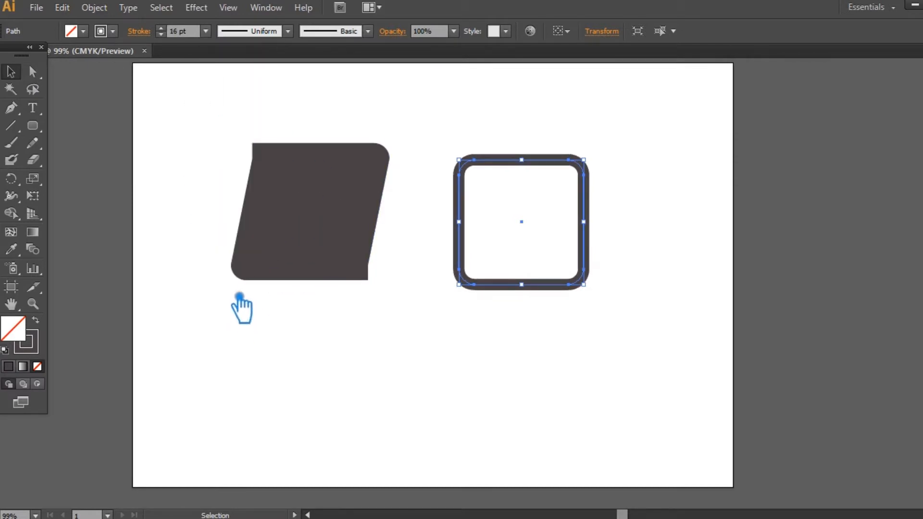
pyautogui.click(206, 31)
pyautogui.click(242, 315)
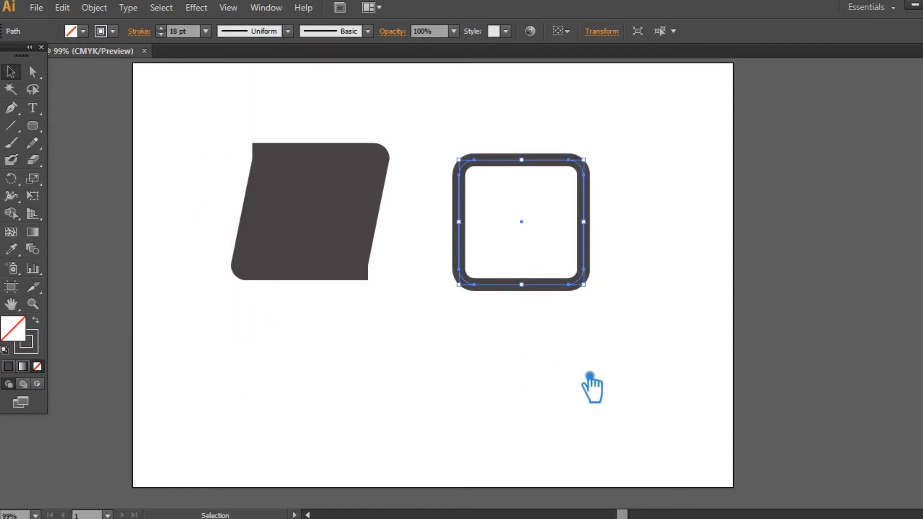
pyautogui.click(589, 377)
pyautogui.click(522, 161)
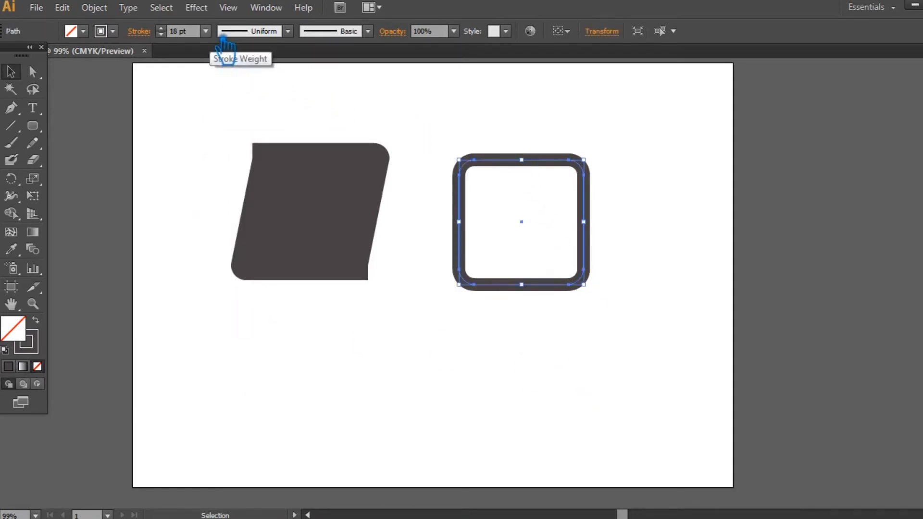
pyautogui.click(206, 30)
pyautogui.click(224, 315)
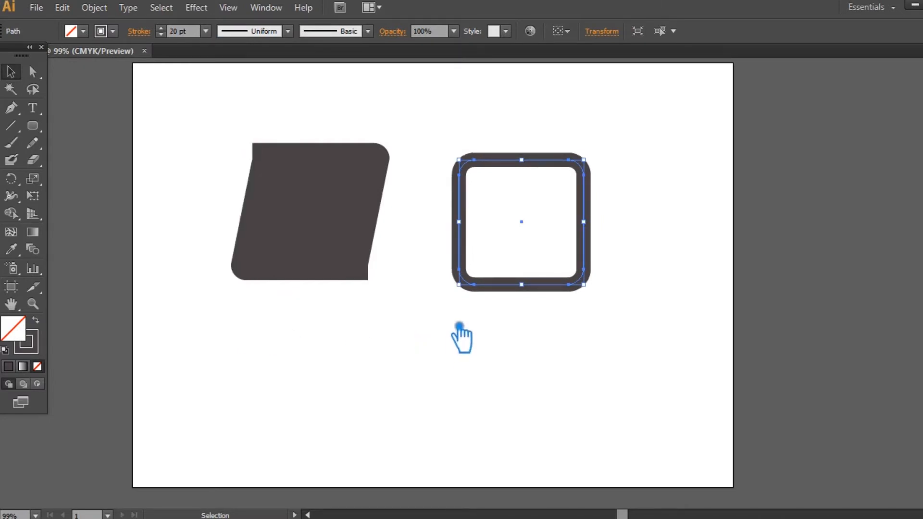
# Add an anchor at the middle of the rounded square's upper edge and delete the right-side and lower anchors, leaving a hooked stem
pyautogui.press('p')
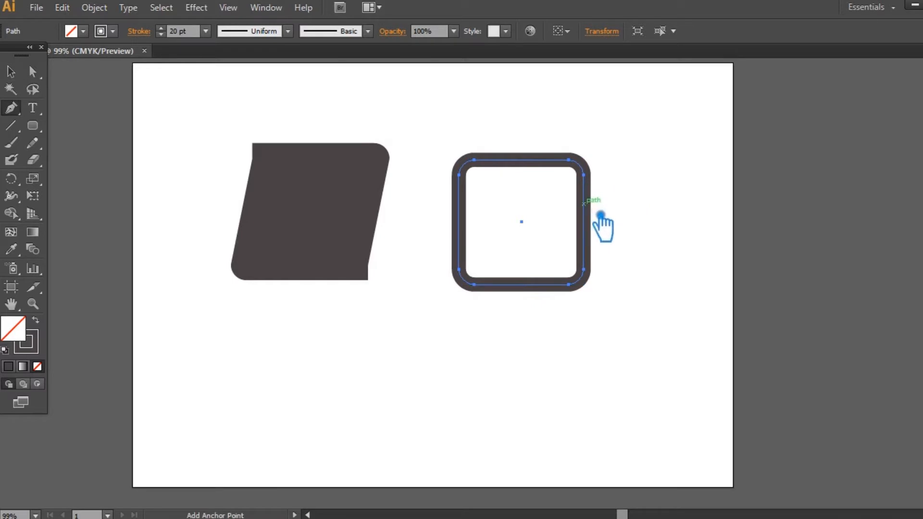
pyautogui.click(525, 161)
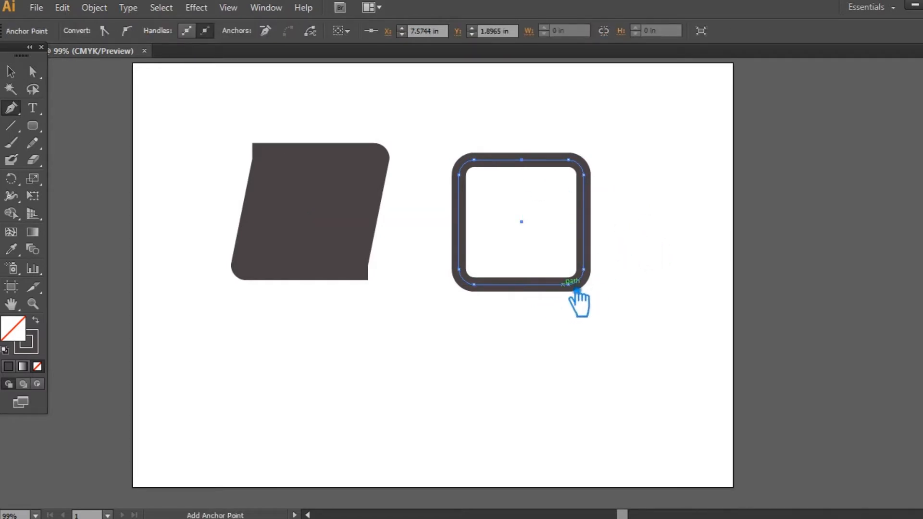
pyautogui.press('a')
pyautogui.moveTo(614, 315); pyautogui.dragTo(569, 130)
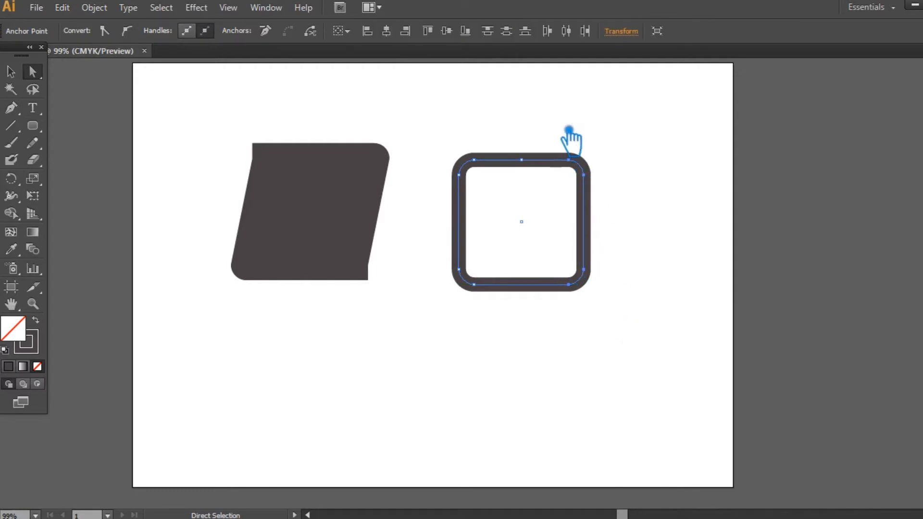
pyautogui.press('Delete')
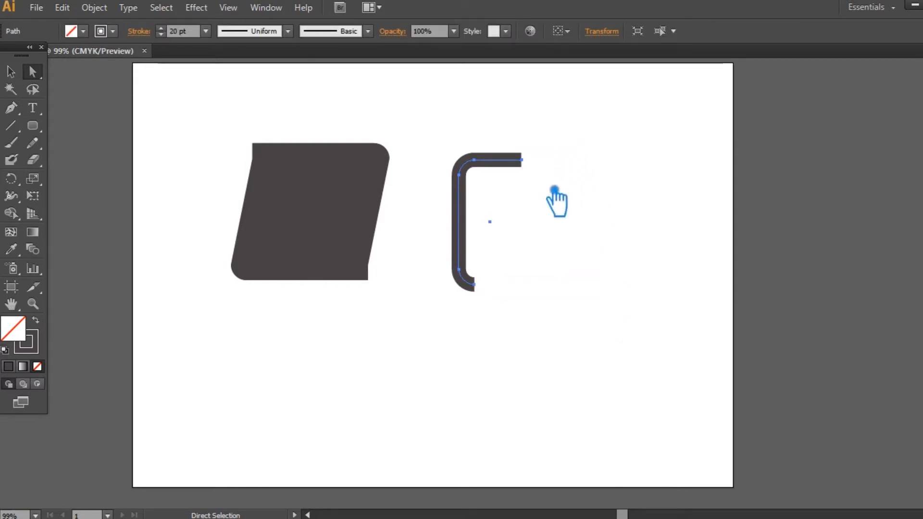
pyautogui.press('p')
pyautogui.click(487, 290)
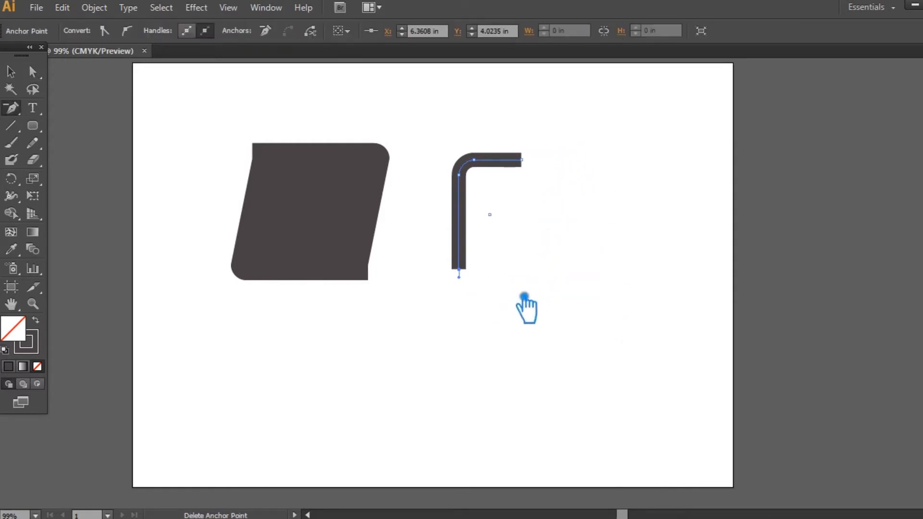
# Move the hooked stem closer to the slanted shape and thicken its stroke to 28 pt
pyautogui.click(12, 72)
pyautogui.click(525, 237)
pyautogui.moveTo(470, 224); pyautogui.dragTo(449, 266)
pyautogui.click(562, 273)
pyautogui.click(443, 257)
pyautogui.scroll(8, 174, 34)
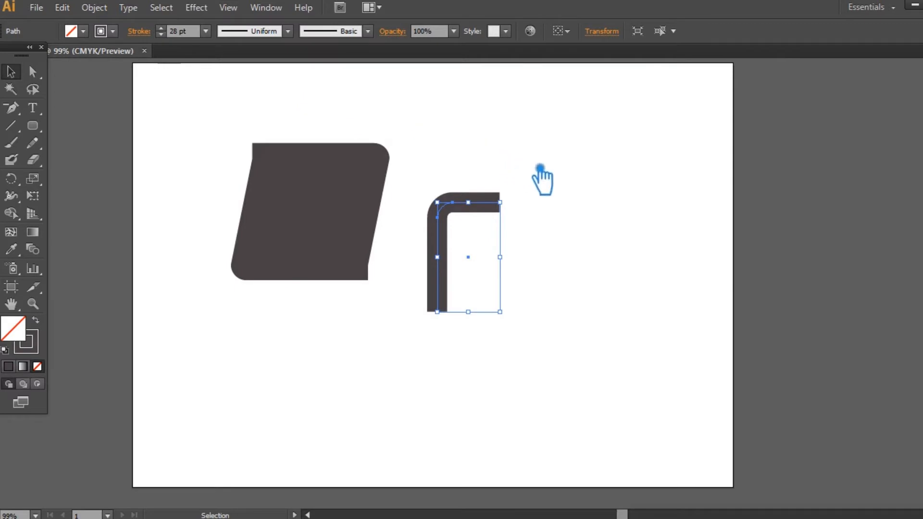
pyautogui.moveTo(452, 265); pyautogui.dragTo(493, 266)
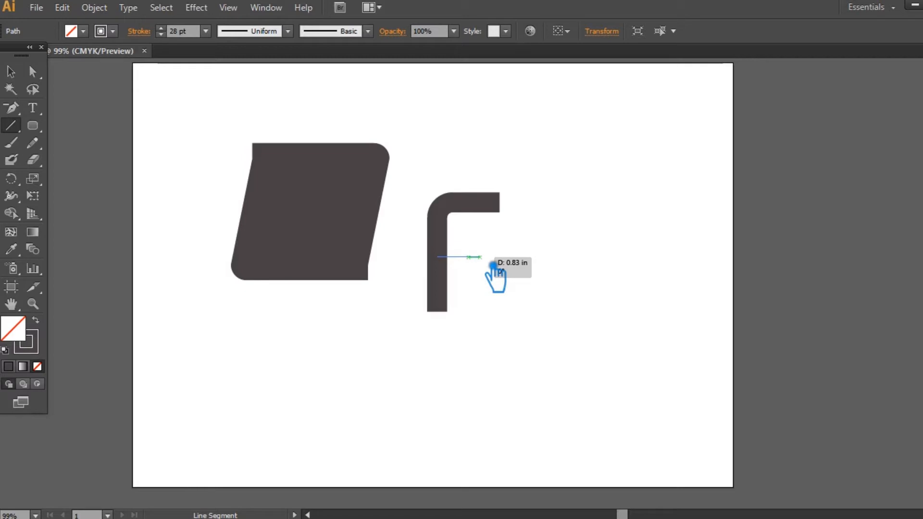
pyautogui.moveTo(493, 266); pyautogui.dragTo(499, 258)
pyautogui.hotkey('ctrl', 'z')
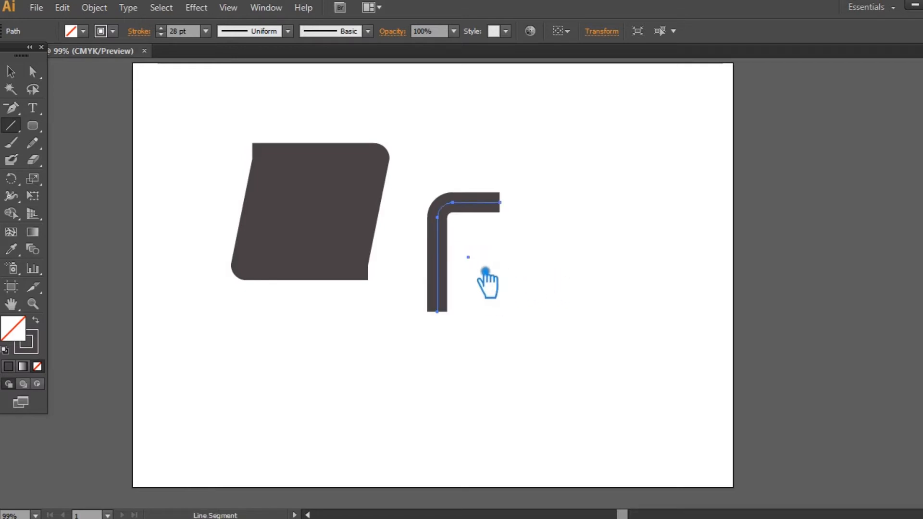
# Draw a horizontal line from the middle of the hooked stem to the end of its upper arm as the F's crossbar
pyautogui.moveTo(453, 268)
pyautogui.mouseDown()
pyautogui.moveTo(515, 283)
pyautogui.moveTo(514, 271)
pyautogui.mouseUp()
pyautogui.press('v')
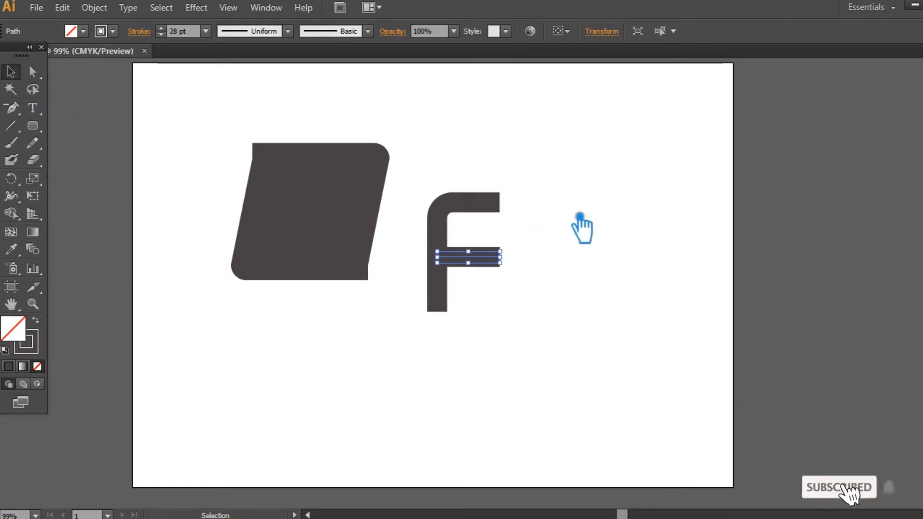
pyautogui.click(573, 241)
# Group the stem and crossbar and set their stroke color to black (000000)
pyautogui.moveTo(522, 361); pyautogui.dragTo(429, 169)
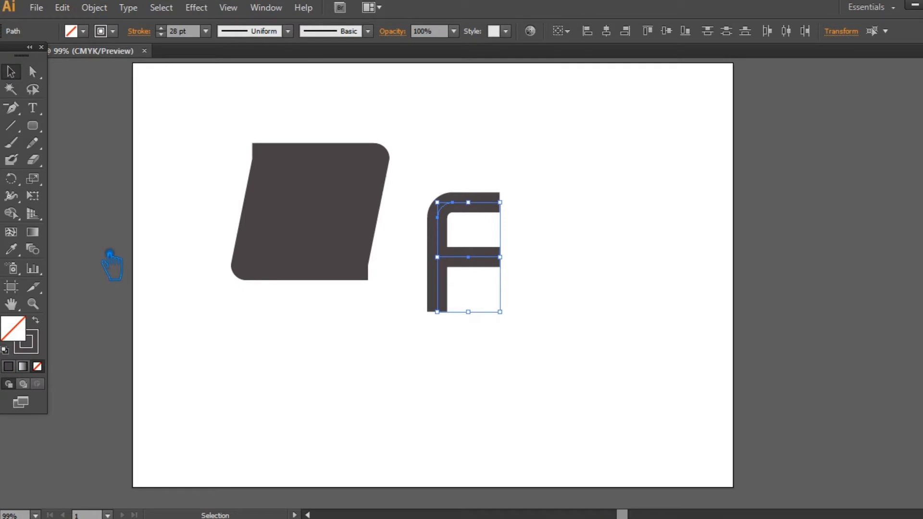
pyautogui.press('a')
pyautogui.doubleClick(29, 350)
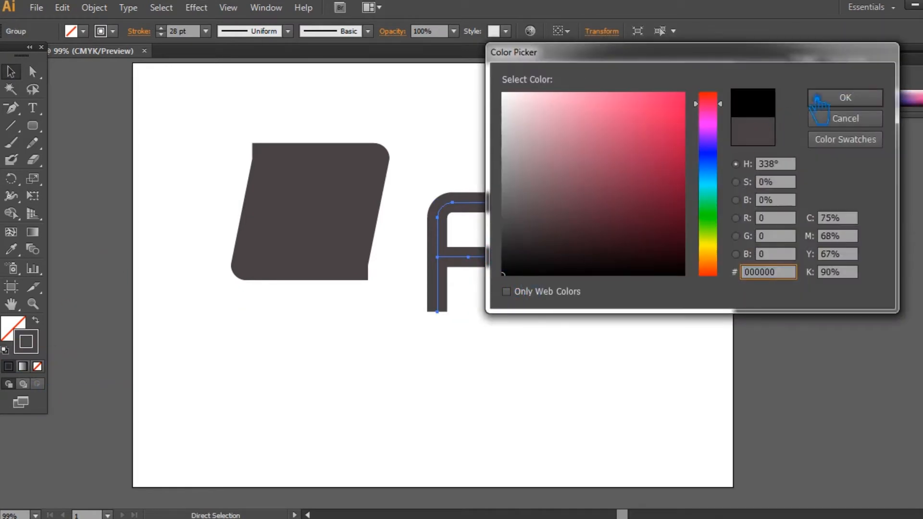
pyautogui.click(810, 102)
# Place the black F over the slanted shape, roughly centered, with its foot on the shape's lower edge
pyautogui.moveTo(468, 265)
pyautogui.mouseDown()
pyautogui.moveTo(324, 255)
pyautogui.moveTo(316, 234)
pyautogui.mouseUp()
pyautogui.press('Left')
pyautogui.press('Left')
pyautogui.press('Left')
pyautogui.press('Left')
pyautogui.press('Left')
pyautogui.press('Left')
pyautogui.press('Left')
pyautogui.press('Left')
pyautogui.press('Left')
pyautogui.press('Left')
pyautogui.press('Right')
pyautogui.press('Right')
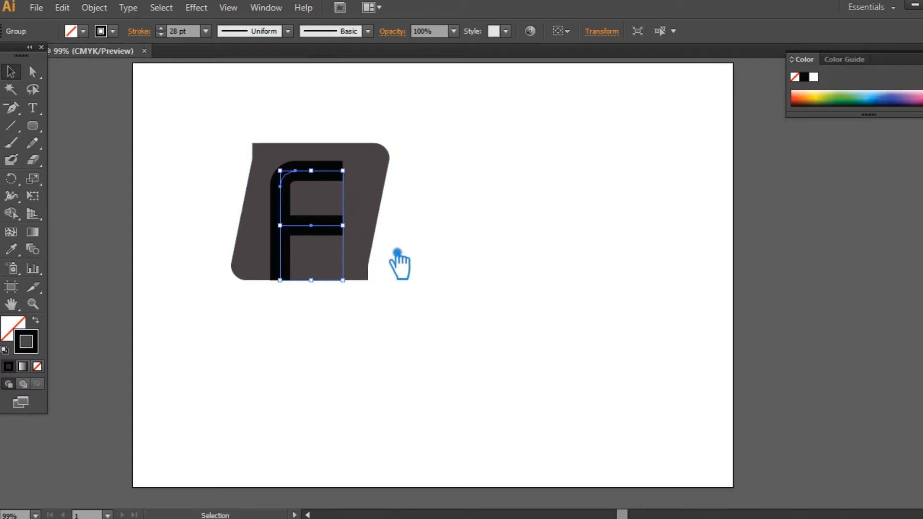
pyautogui.click(392, 189)
pyautogui.rightClick(386, 177)
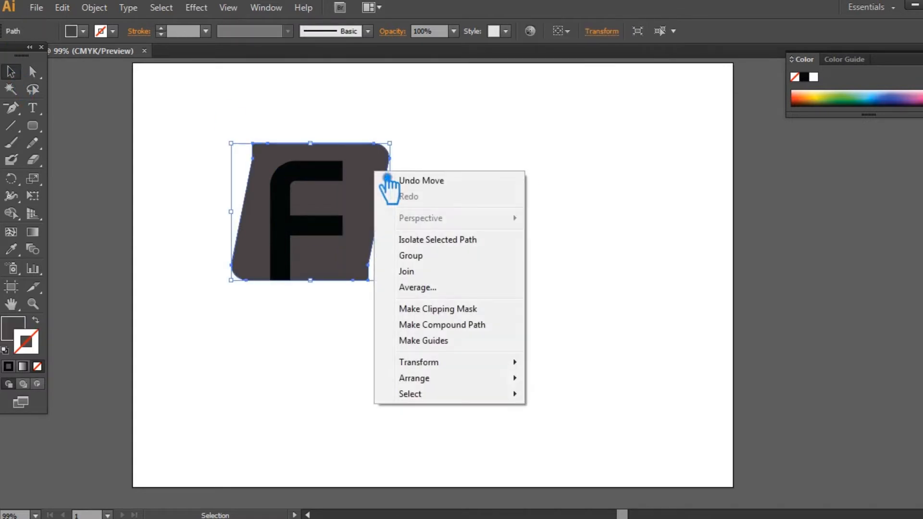
pyautogui.click(383, 180)
pyautogui.click(389, 182)
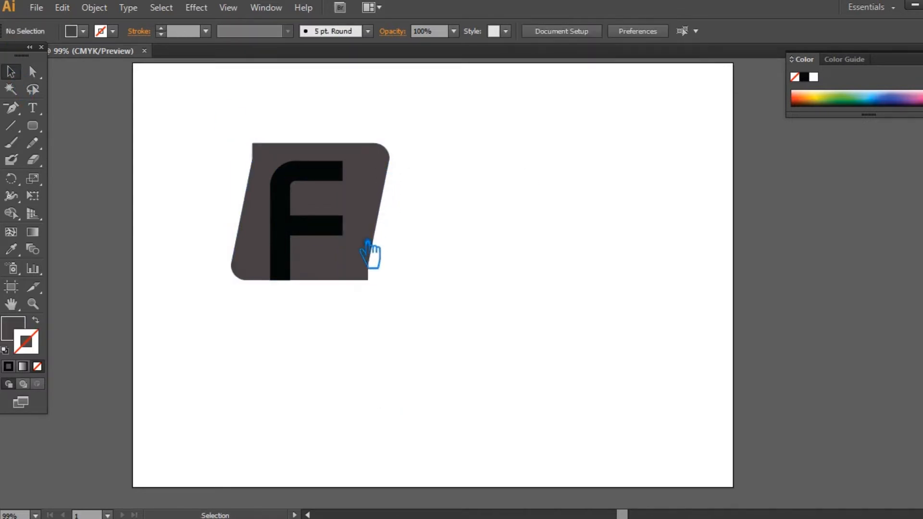
# Slant the F to match the background shape by shifting its upper arm and crossbar anchors to the right
pyautogui.press('a')
pyautogui.moveTo(358, 246); pyautogui.dragTo(304, 171)
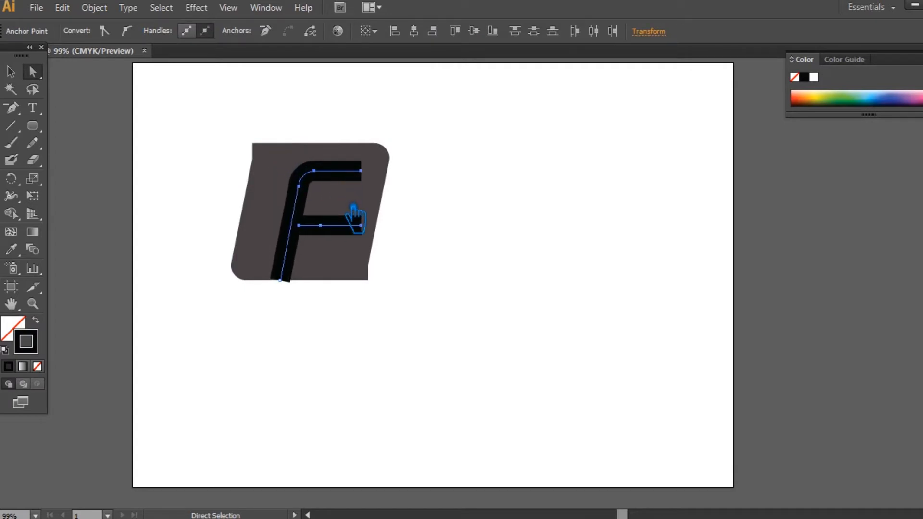
pyautogui.click(16, 74)
pyautogui.click(599, 252)
# Move the slanted F left and slightly down so its foot extends just past the background shape's lower edge
pyautogui.click(319, 230)
pyautogui.click(527, 272)
pyautogui.moveTo(334, 232); pyautogui.dragTo(315, 233)
pyautogui.press('Right')
pyautogui.press('Right')
pyautogui.press('Right')
pyautogui.click(537, 253)
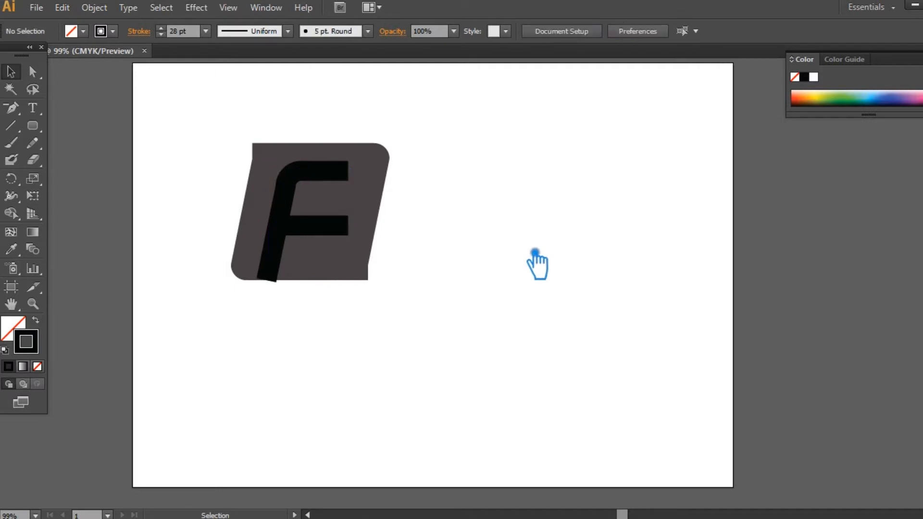
pyautogui.click(300, 236)
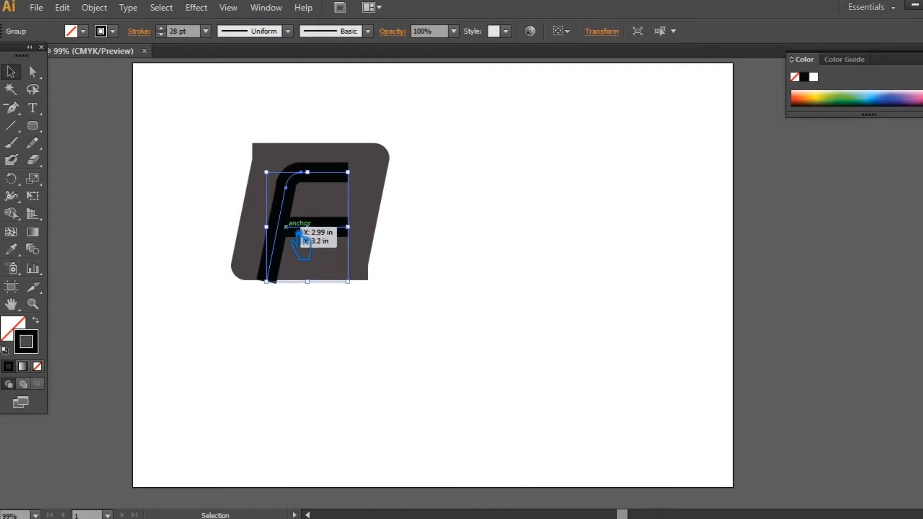
pyautogui.click(509, 231)
# Shorten the F's crossbar by moving its outer end anchor inward to about X 4.11 in
pyautogui.press('a')
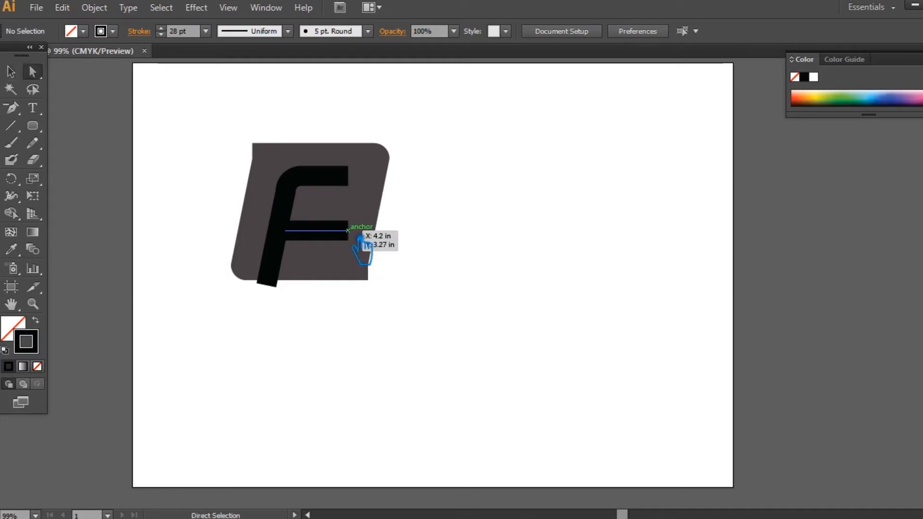
pyautogui.click(360, 239)
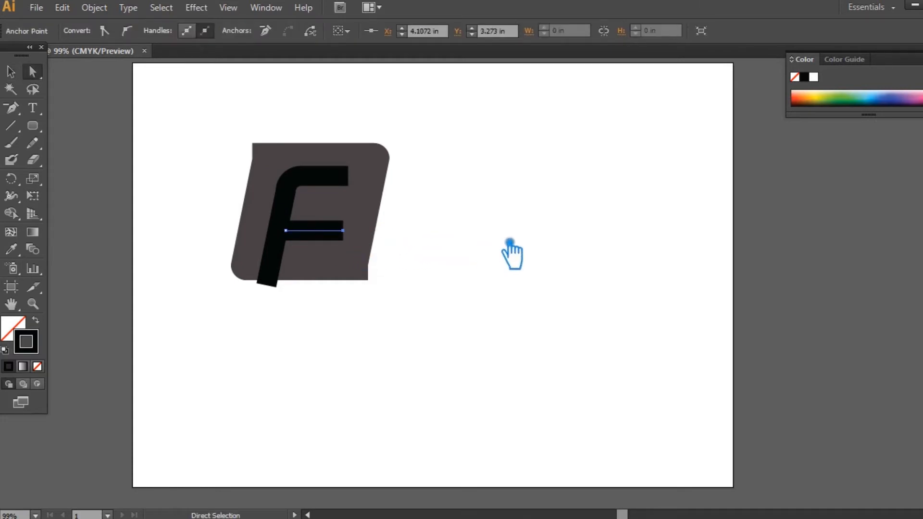
pyautogui.click(11, 72)
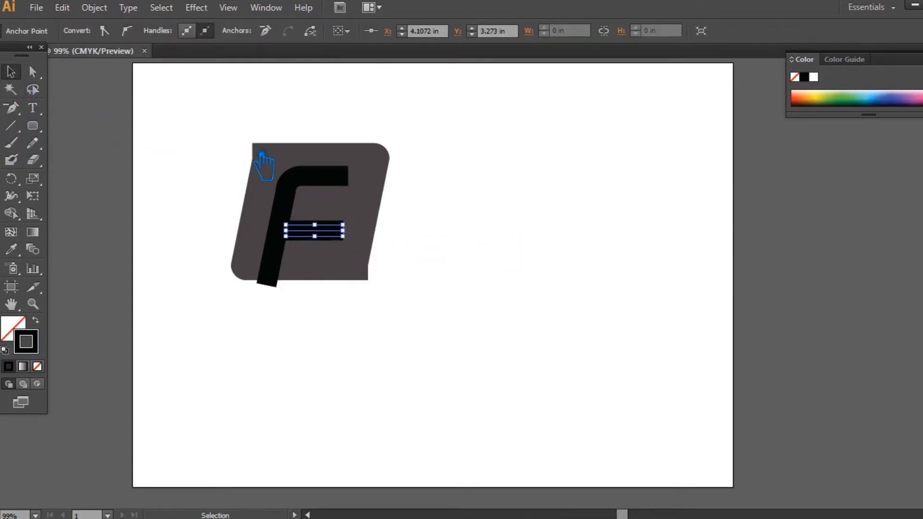
# Draw a line along the slanted left edge of the background shape and remove its stroke
pyautogui.click(251, 142)
pyautogui.click(11, 125)
pyautogui.moveTo(252, 160); pyautogui.dragTo(245, 273)
pyautogui.press('/')
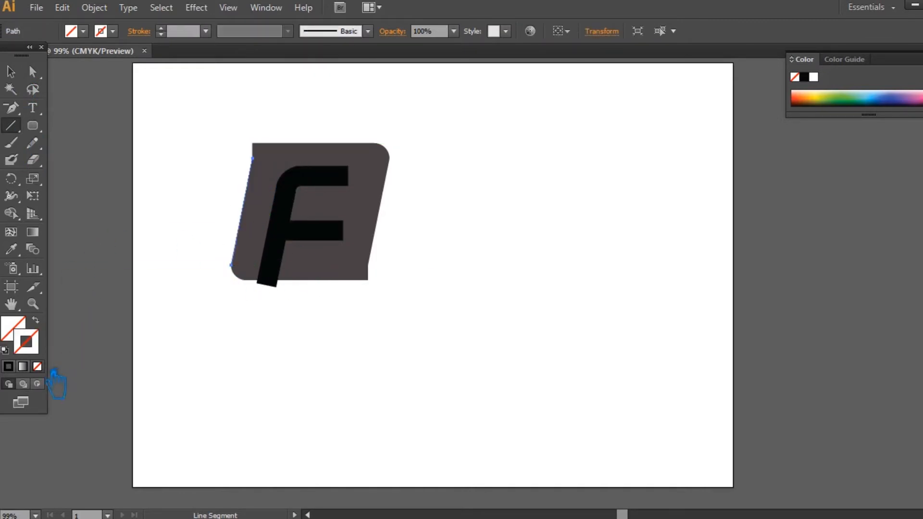
# Lengthen the slanted line beyond the shape at both ends and move it across the ends of the F's arms
pyautogui.press('v')
pyautogui.moveTo(252, 159); pyautogui.dragTo(263, 108)
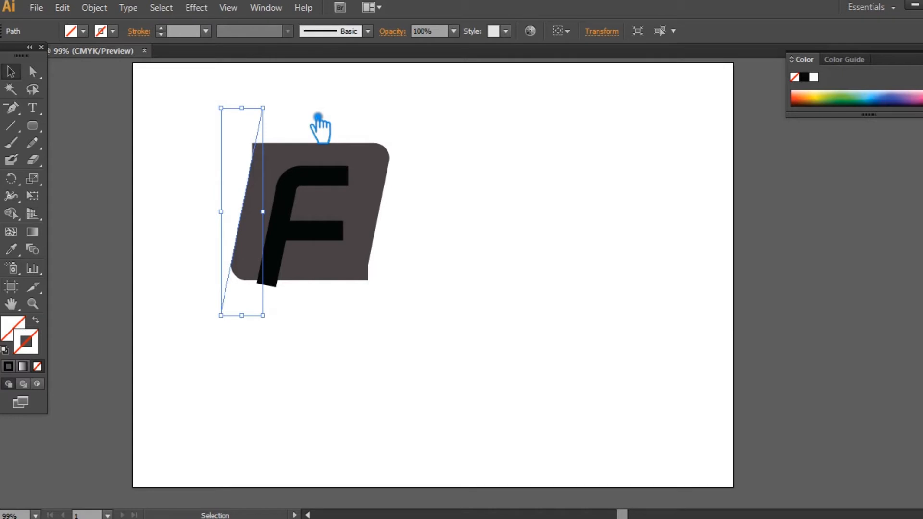
pyautogui.moveTo(272, 137); pyautogui.dragTo(364, 155)
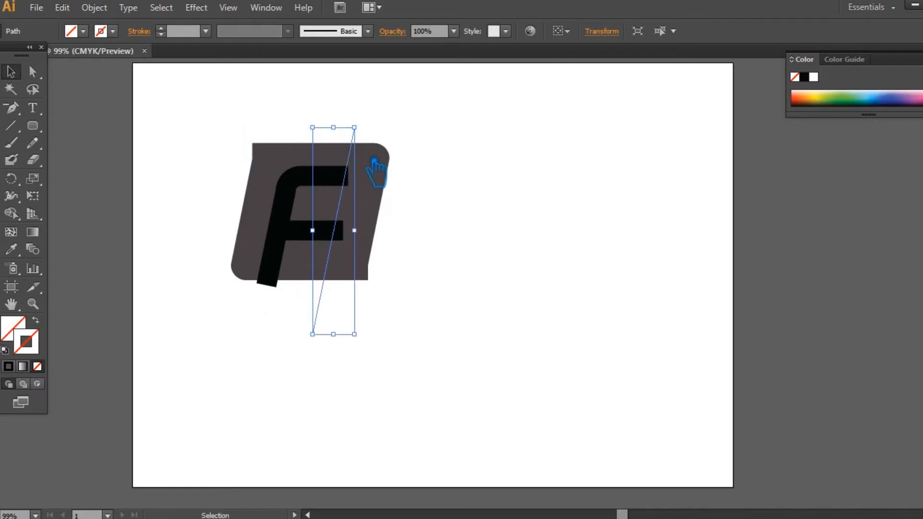
# Shift the slanted line slightly inward so it crosses both of the F's arms before their ends
pyautogui.click(498, 204)
pyautogui.moveTo(367, 147); pyautogui.dragTo(354, 144)
pyautogui.click(402, 274)
pyautogui.moveTo(466, 351)
pyautogui.mouseDown()
pyautogui.moveTo(221, 186)
pyautogui.moveTo(211, 133)
pyautogui.mouseUp()
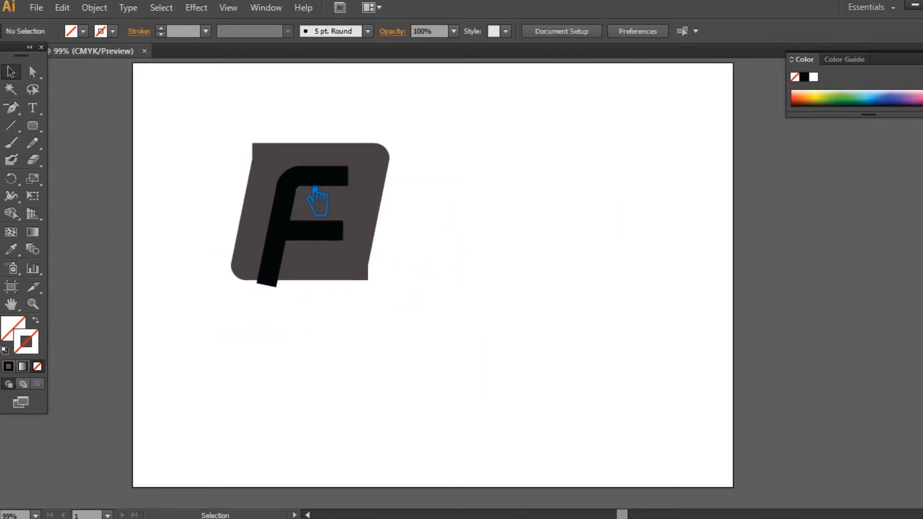
# Expand the F's strokes into filled shapes
pyautogui.click(310, 172)
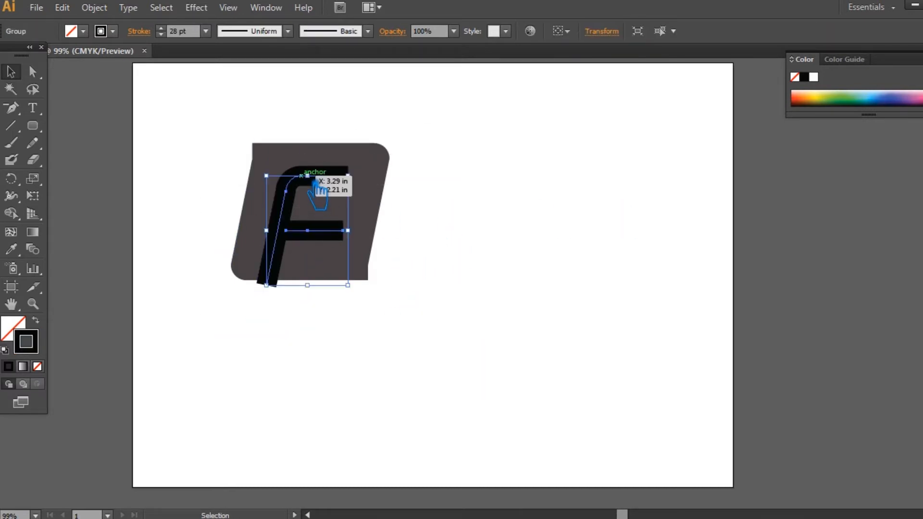
pyautogui.click(110, 15)
pyautogui.click(140, 161)
pyautogui.click(705, 308)
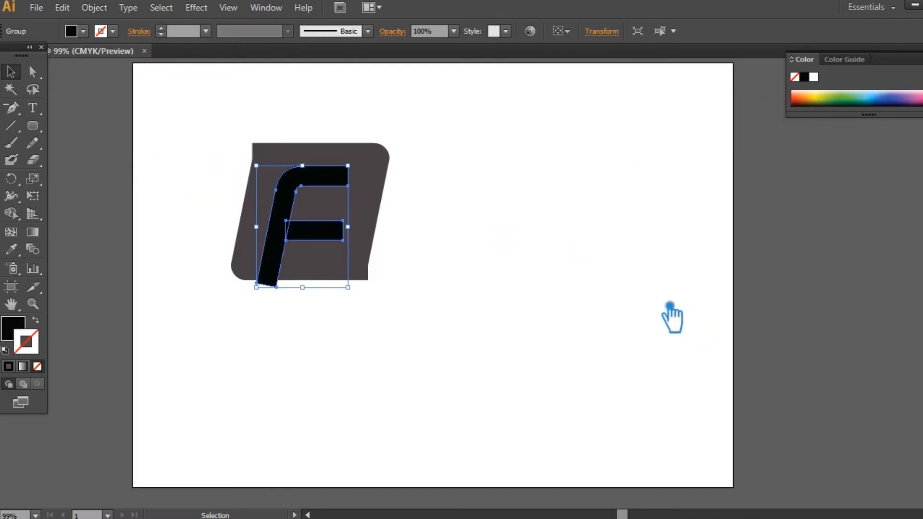
# Divide the expanded F along the slanted lines with Pathfinder and ungroup the resulting pieces
pyautogui.click(601, 299)
pyautogui.moveTo(486, 375); pyautogui.dragTo(212, 112)
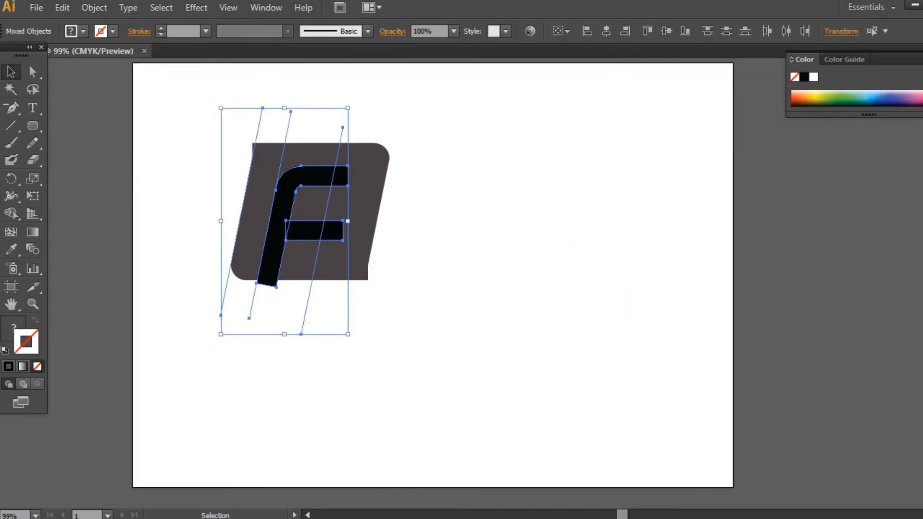
pyautogui.press('F6')
pyautogui.hotkey('ctrl', 'shift', 'F9')
pyautogui.click(802, 418)
pyautogui.hotkey('ctrl', 'shift', 'F9')
pyautogui.click(598, 335)
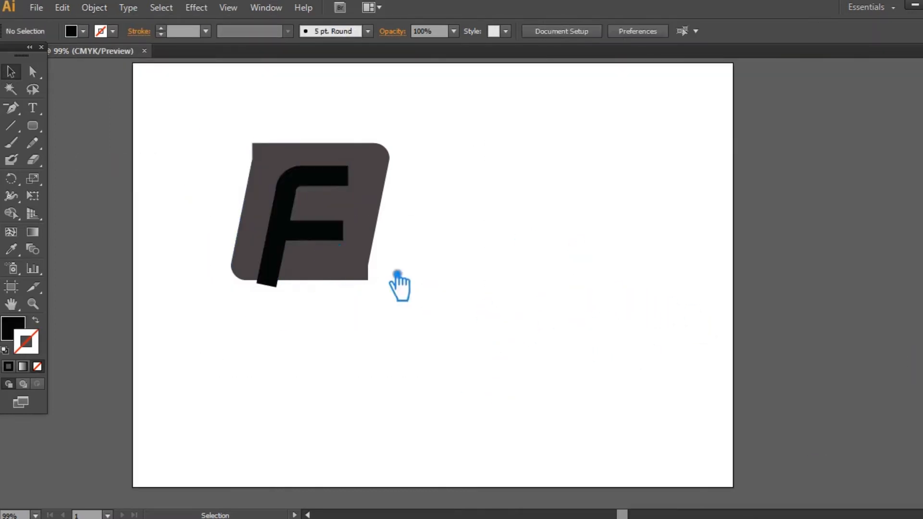
pyautogui.rightClick(317, 236)
pyautogui.click(414, 317)
pyautogui.click(385, 314)
pyautogui.click(359, 255)
pyautogui.click(507, 291)
pyautogui.moveTo(482, 332); pyautogui.dragTo(256, 123)
pyautogui.click(505, 271)
# Swap the background shape's fill and stroke and set its outline weight to 21 pt
pyautogui.click(366, 216)
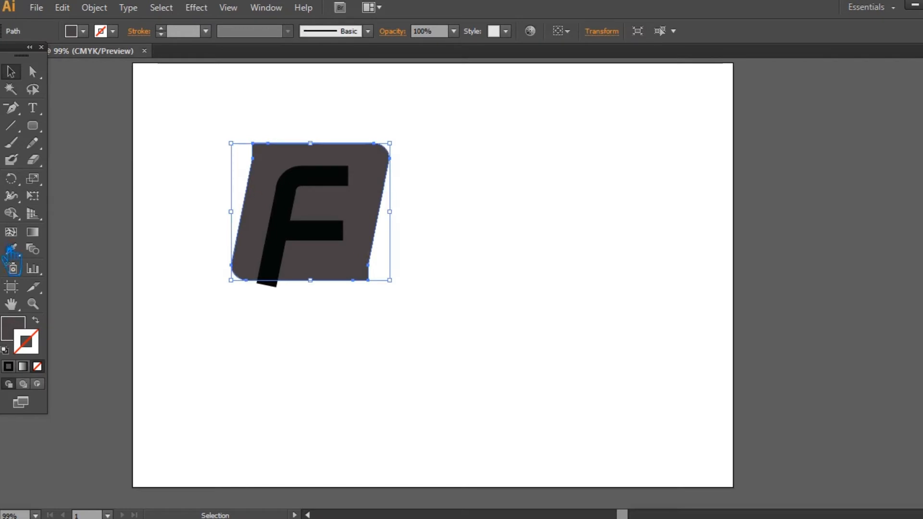
pyautogui.click(36, 321)
pyautogui.click(205, 31)
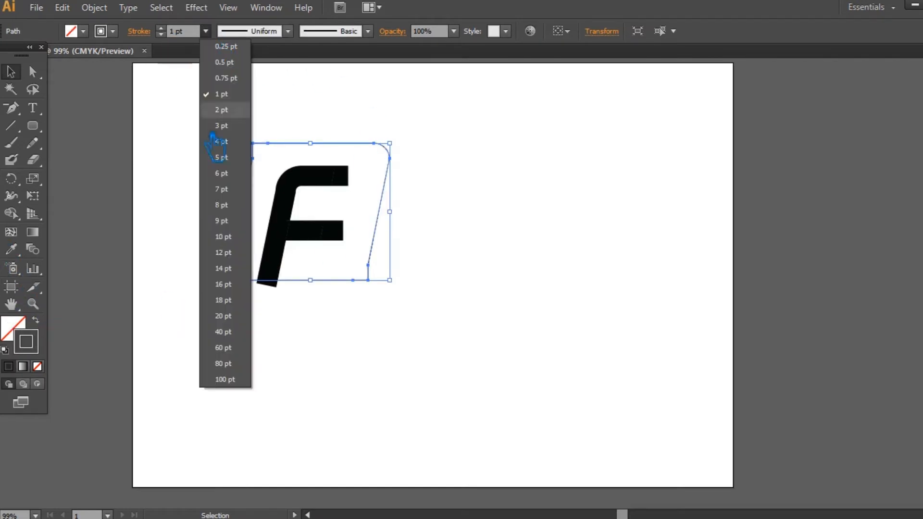
pyautogui.click(240, 316)
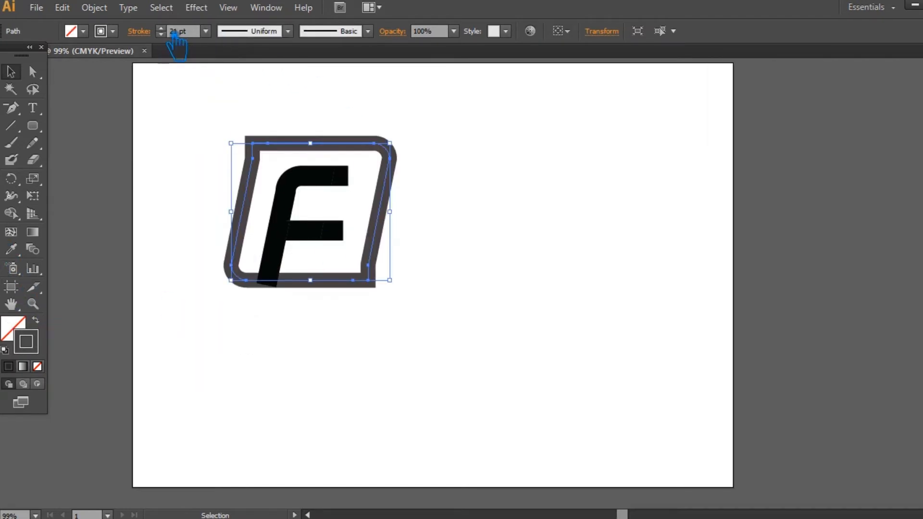
pyautogui.scroll(1, 174, 31)
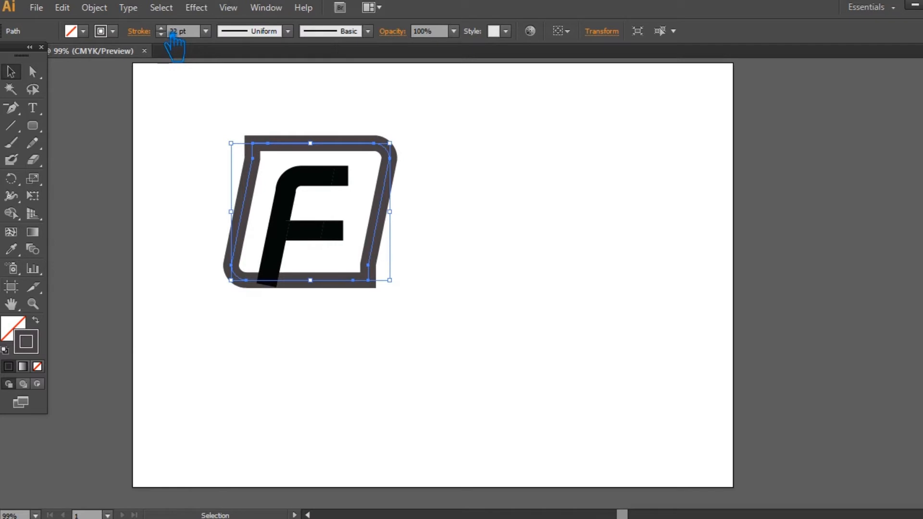
pyautogui.scroll(-1, 176, 41)
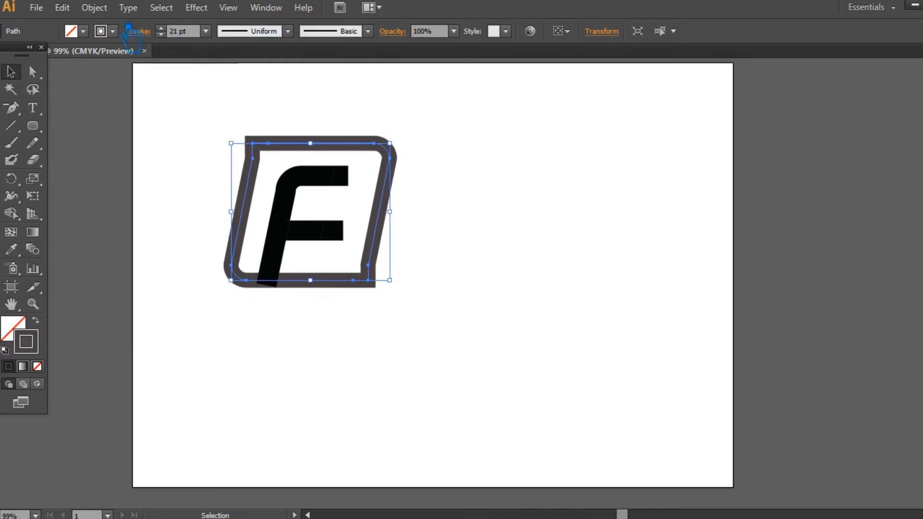
# Expand the background shape's outline into a filled frame
pyautogui.click(95, 7)
pyautogui.click(140, 161)
pyautogui.click(704, 317)
pyautogui.click(567, 322)
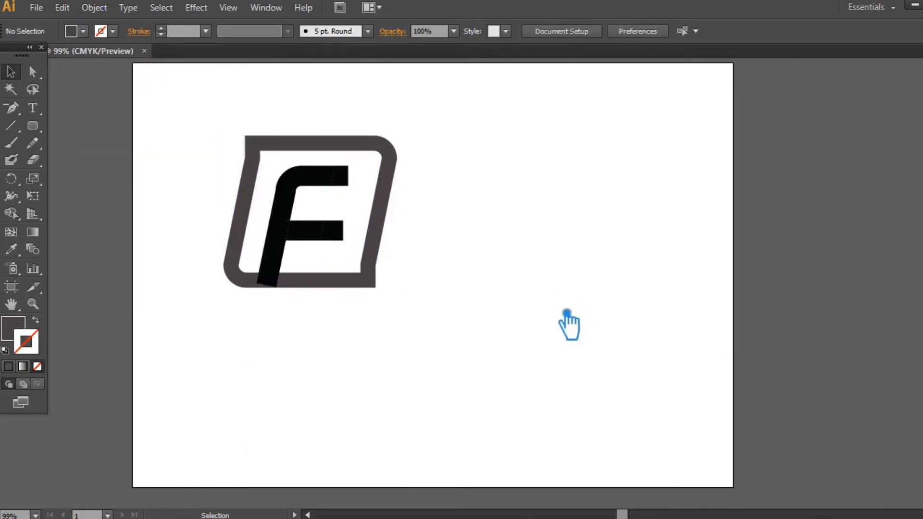
pyautogui.moveTo(465, 352); pyautogui.dragTo(216, 125)
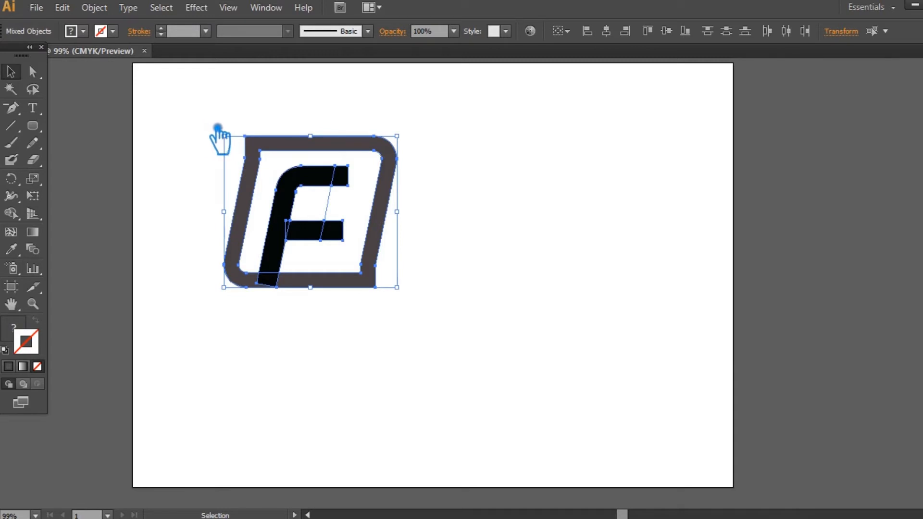
pyautogui.click(510, 246)
# Delete the end pieces of the F's upper arm and crossbar beyond the slanted cut
pyautogui.click(32, 70)
pyautogui.click(304, 195)
pyautogui.click(547, 253)
pyautogui.click(344, 188)
pyautogui.click(182, 167)
pyautogui.click(359, 183)
pyautogui.click(11, 71)
pyautogui.click(356, 178)
pyautogui.click(346, 178)
pyautogui.press('Delete')
pyautogui.click(341, 237)
pyautogui.press('Delete')
# Delete the invisible leftover path between the ends of the F's arms
pyautogui.moveTo(348, 200); pyautogui.dragTo(319, 159)
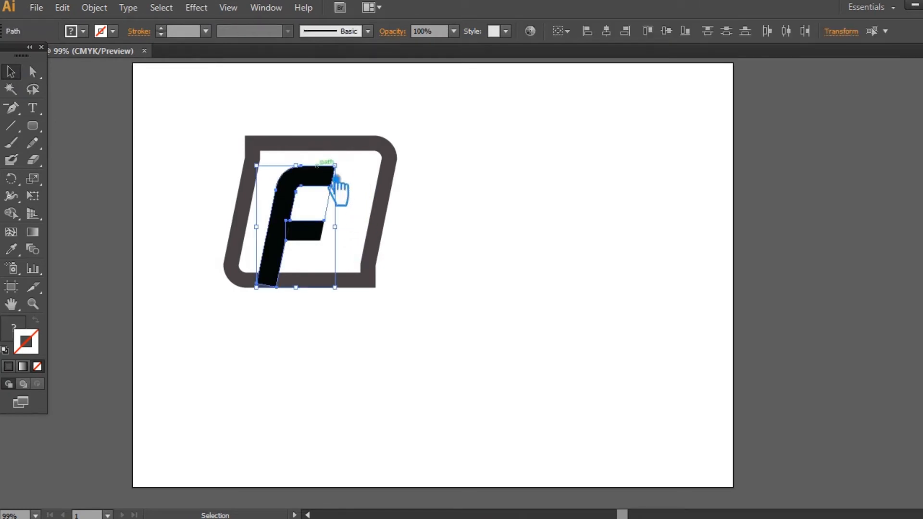
pyautogui.click(360, 199)
pyautogui.press('a')
pyautogui.moveTo(348, 207); pyautogui.dragTo(326, 163)
pyautogui.click(319, 209)
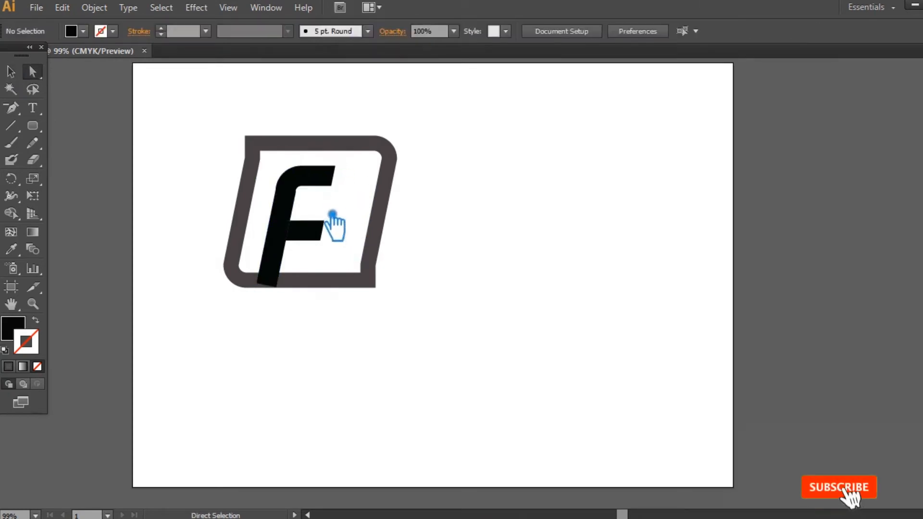
pyautogui.click(327, 206)
pyautogui.press('Delete')
pyautogui.click(354, 214)
# Lengthen the F's upper arm by moving its slanted end anchors horizontally outward past the crossbar's end
pyautogui.moveTo(352, 197); pyautogui.dragTo(328, 166)
pyautogui.press('Right')
pyautogui.press('Right')
pyautogui.press('Right')
pyautogui.press('Right')
pyautogui.press('Right')
pyautogui.press('Right')
pyautogui.press('Right')
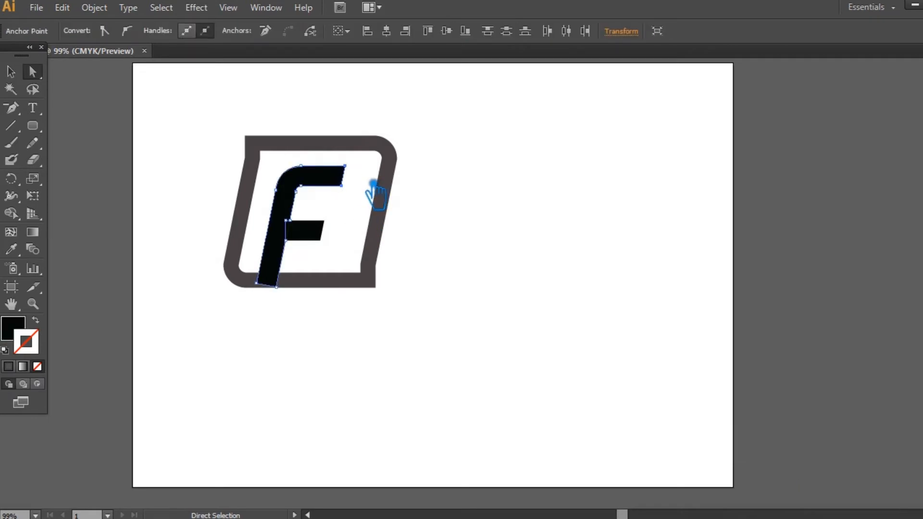
pyautogui.click(11, 73)
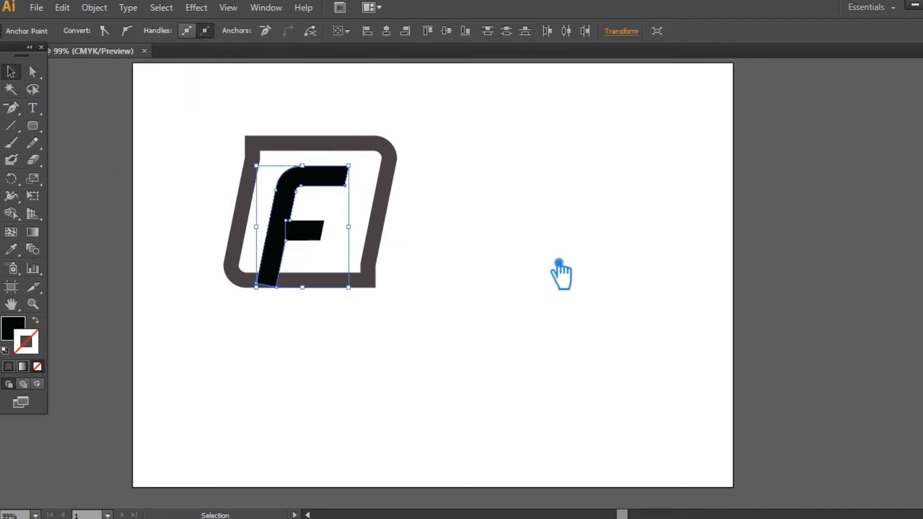
pyautogui.click(559, 263)
# Move the F's crossbar up slightly
pyautogui.click(322, 237)
pyautogui.click(549, 249)
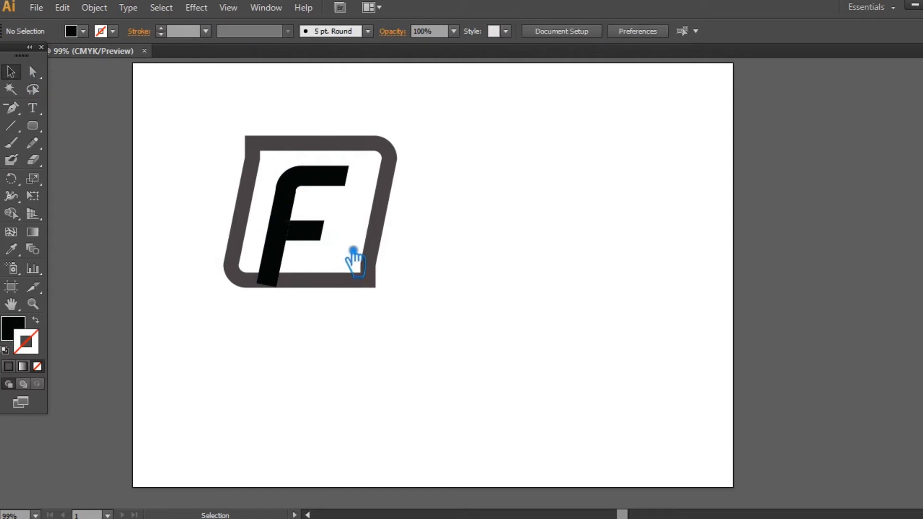
pyautogui.click(319, 238)
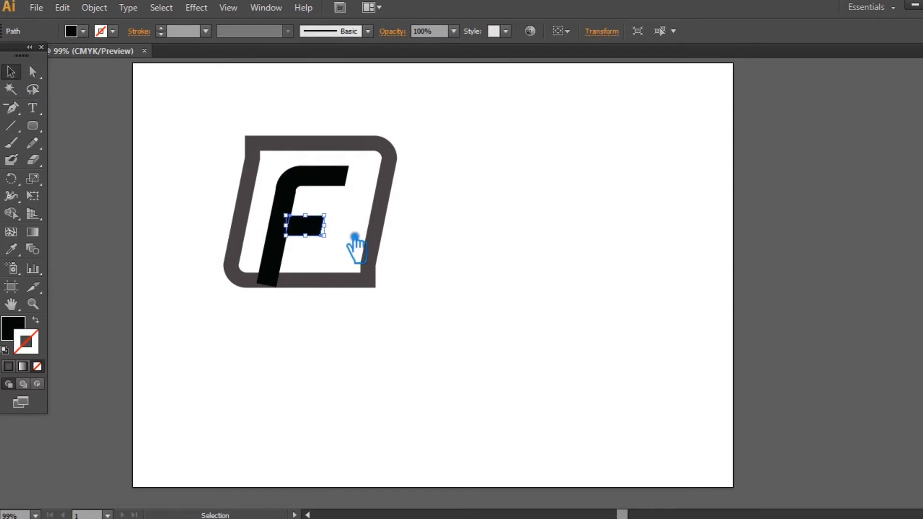
pyautogui.click(361, 237)
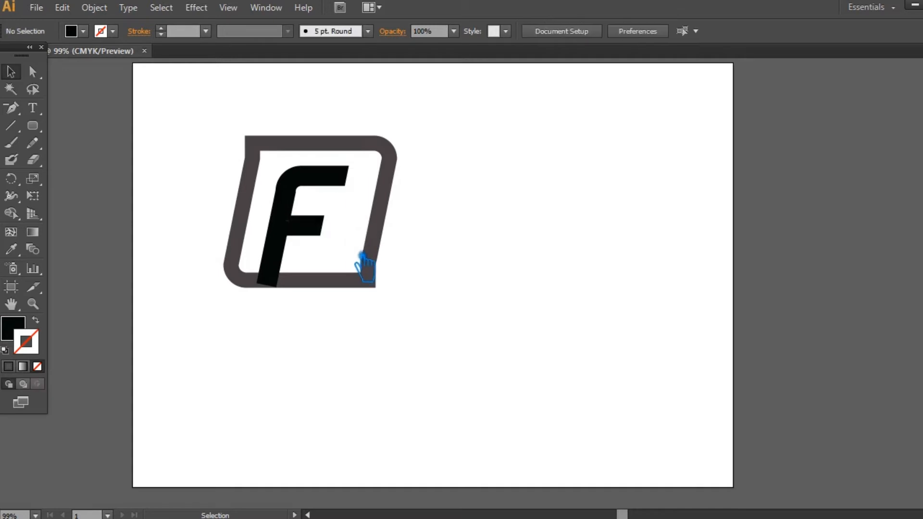
# Move both pieces of the F down together so the foot extends past the frame's lower edge
pyautogui.click(285, 167)
pyautogui.moveTo(286, 182); pyautogui.dragTo(287, 189)
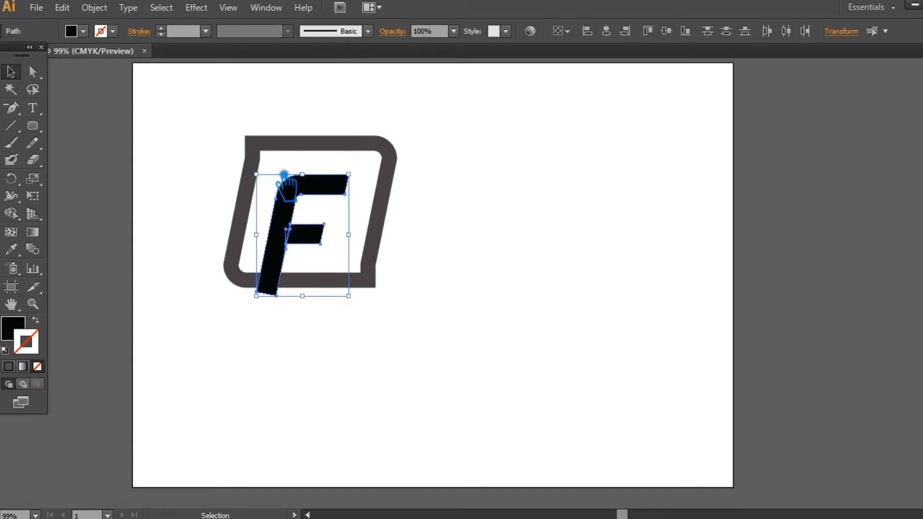
pyautogui.click(510, 251)
pyautogui.moveTo(447, 344); pyautogui.dragTo(169, 138)
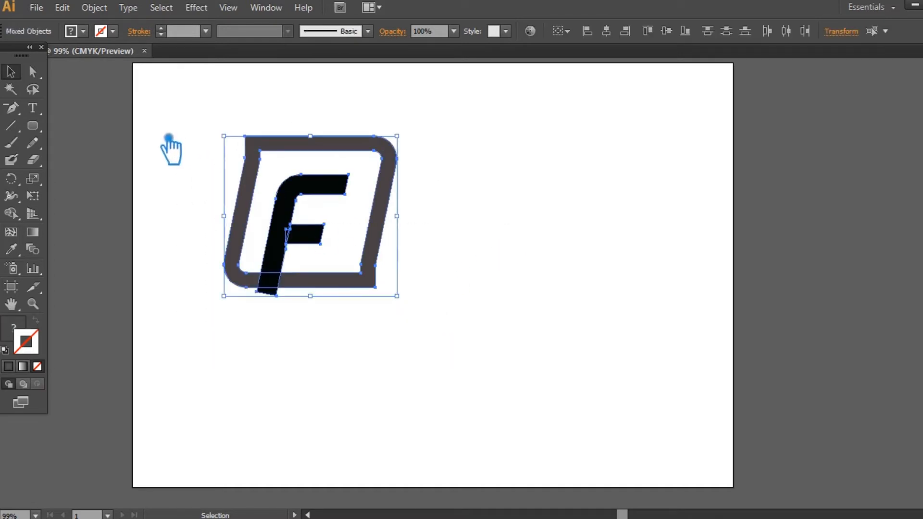
pyautogui.click(567, 236)
# Unite the F's pieces with Pathfinder and remove the stray anchor point where the crossbar meets the stem
pyautogui.click(292, 195)
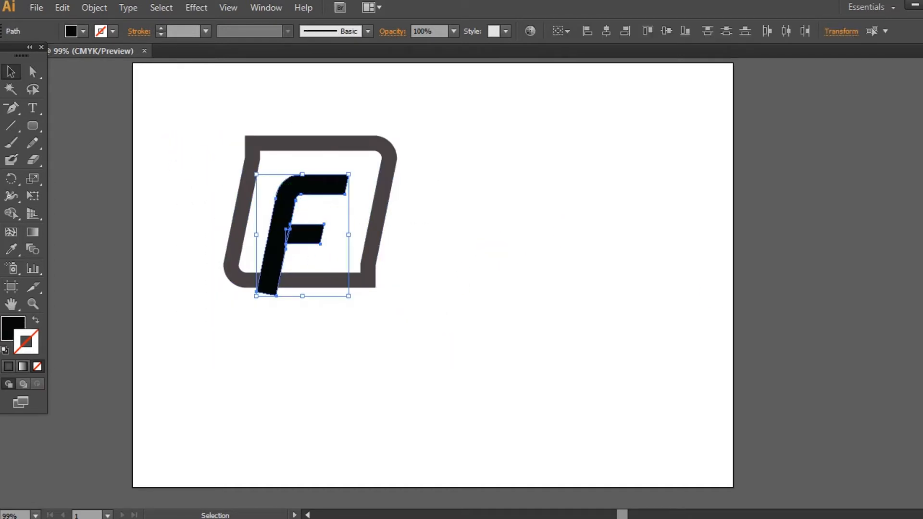
pyautogui.hotkey('shift', 'ctrl', 'F9')
pyautogui.press('-')
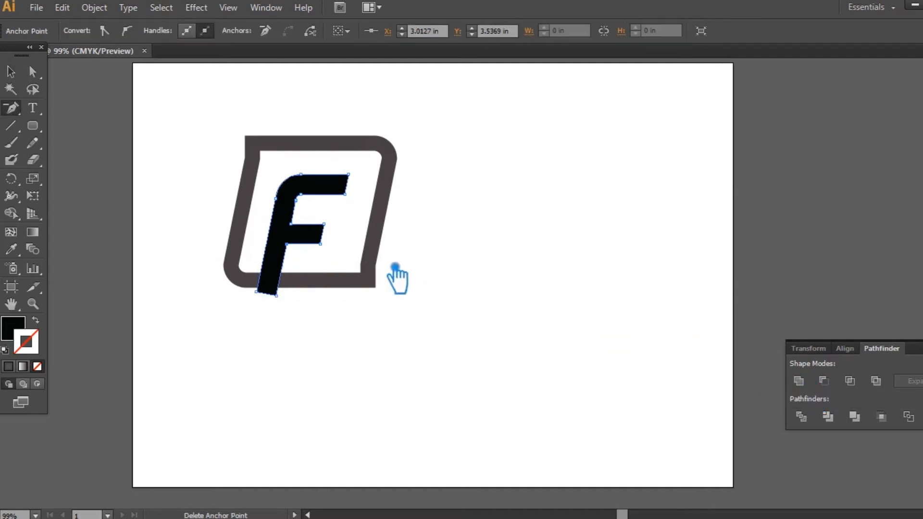
pyautogui.press('v')
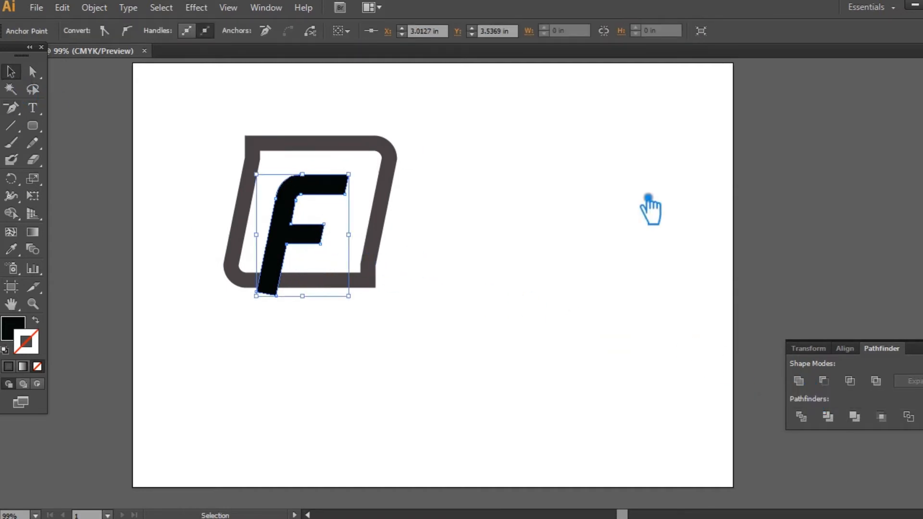
pyautogui.click(578, 221)
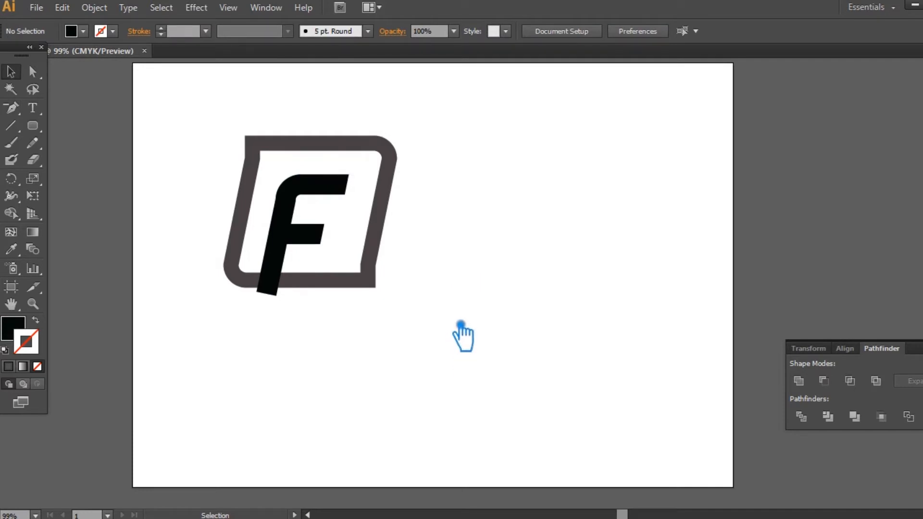
# Reposition the united F slightly to the right inside the frame
pyautogui.moveTo(313, 198); pyautogui.dragTo(318, 197)
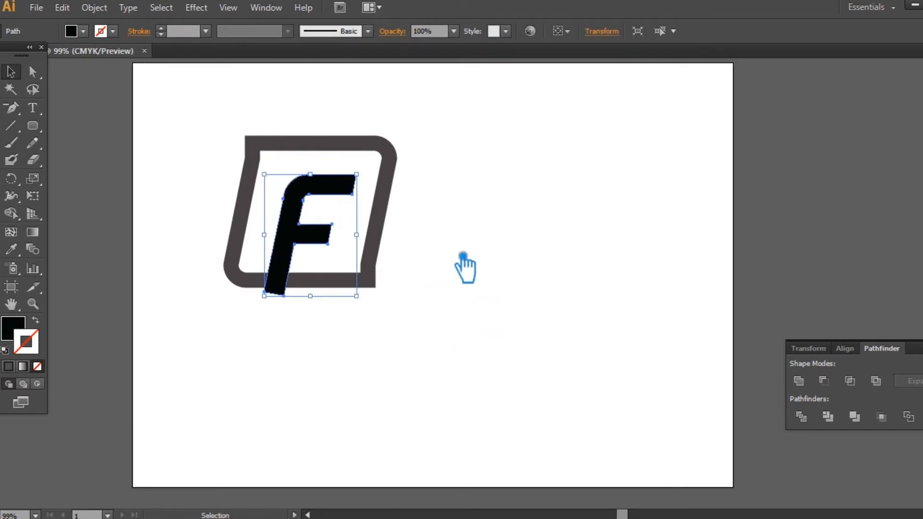
pyautogui.press('Left')
pyautogui.press('Left')
pyautogui.press('Left')
pyautogui.press('Left')
pyautogui.press('Left')
pyautogui.press('Left')
pyautogui.press('Left')
pyautogui.click(494, 258)
# Divide the F and frame with Pathfinder, ungroup them, and delete the foot piece protruding below the frame
pyautogui.moveTo(484, 340); pyautogui.dragTo(202, 128)
pyautogui.click(801, 417)
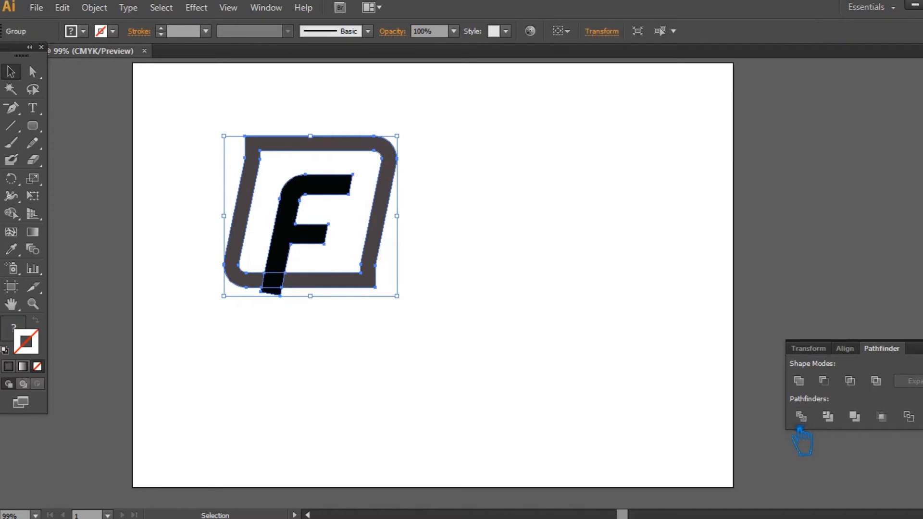
pyautogui.rightClick(266, 276)
pyautogui.click(310, 361)
pyautogui.click(281, 303)
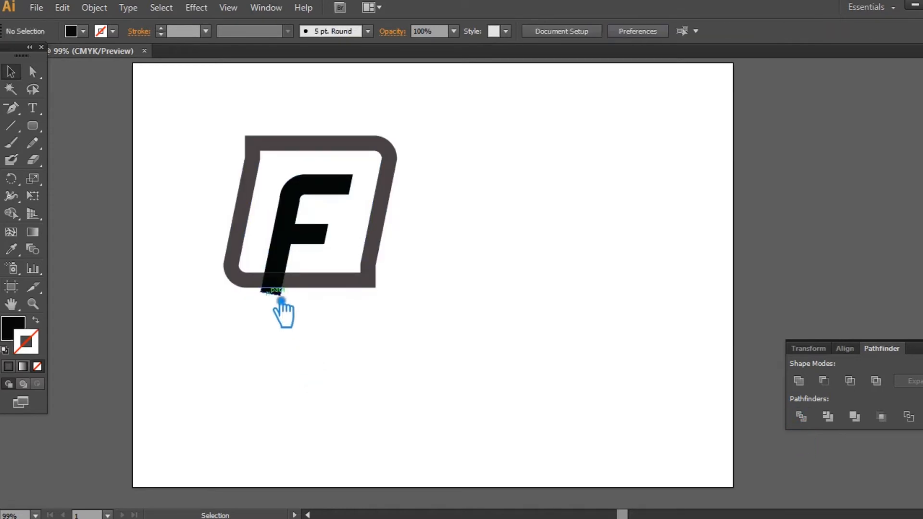
pyautogui.press('Delete')
pyautogui.click(19, 112)
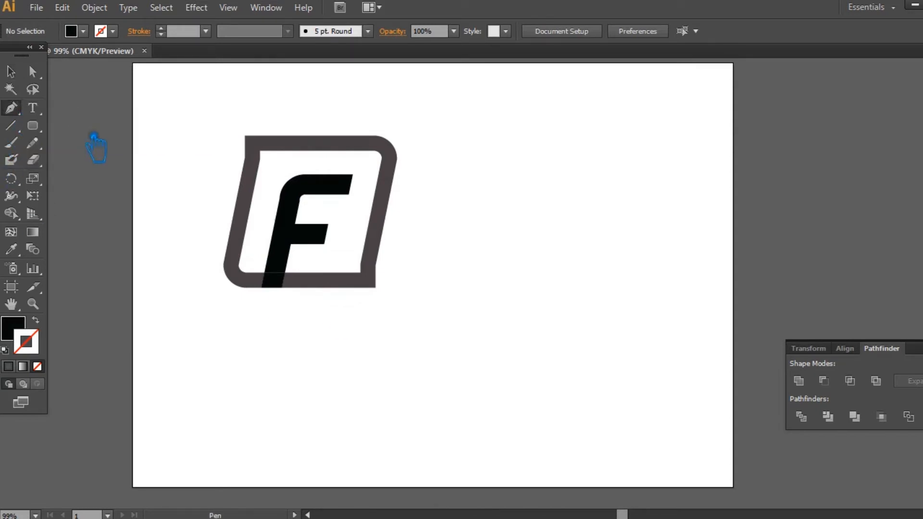
pyautogui.click(246, 272)
pyautogui.moveTo(282, 288); pyautogui.dragTo(315, 311)
pyautogui.hotkey('ctrl', 'z')
# Draw a Pen curve without fill from the frame's rounded inner corner to the outer bottom corner of the F's foot
pyautogui.hotkey('ctrl', '+')
pyautogui.hotkey('ctrl', '+')
pyautogui.hotkey('ctrl', '+')
pyautogui.hotkey('ctrl', '+')
pyautogui.hotkey('ctrl', '+')
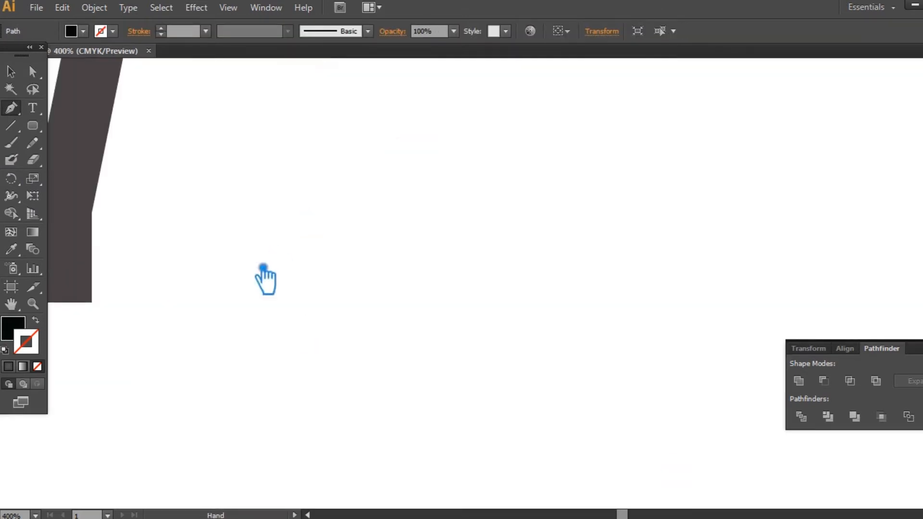
pyautogui.moveTo(263, 267); pyautogui.dragTo(782, 282)
pyautogui.moveTo(343, 339); pyautogui.dragTo(757, 312)
pyautogui.keyDown('ctrl'); pyautogui.click(737, 317); pyautogui.keyUp('ctrl')
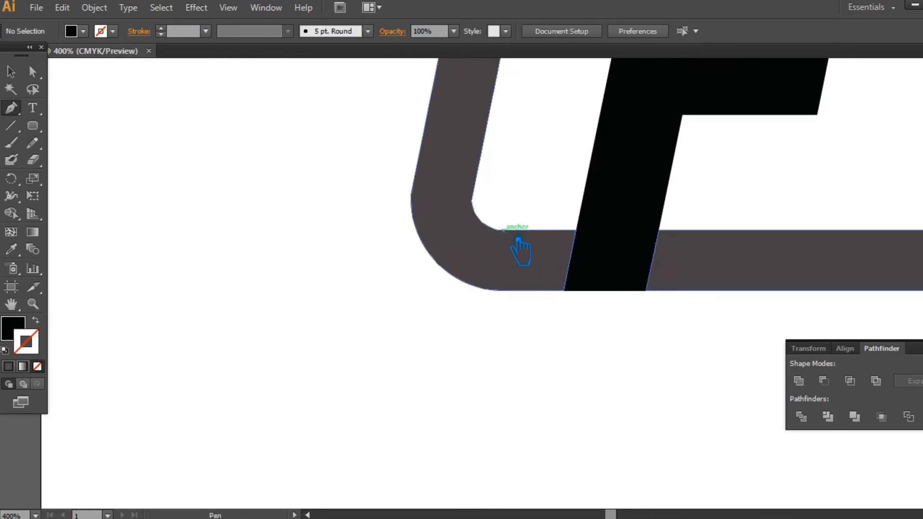
pyautogui.click(472, 201)
pyautogui.moveTo(646, 290); pyautogui.dragTo(862, 365)
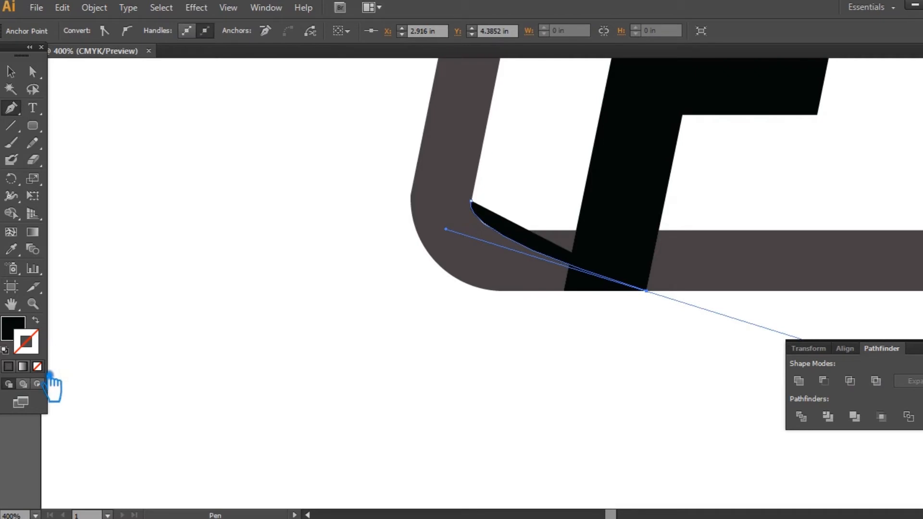
pyautogui.click(37, 367)
# Move the curve's start anchor slightly into the white opening beside the frame's rounded inner corner
pyautogui.press('a')
pyautogui.moveTo(489, 217); pyautogui.dragTo(498, 218)
pyautogui.moveTo(678, 383); pyautogui.dragTo(513, 365)
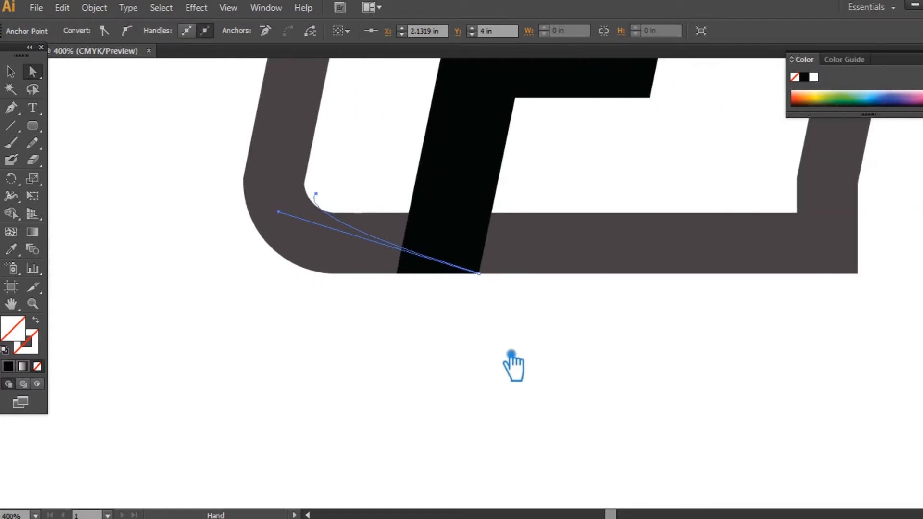
# Move the curve's end anchor right along the frame's lower edge to about X 3.28 in and adjust its handle
pyautogui.click(495, 287)
pyautogui.moveTo(492, 283); pyautogui.dragTo(529, 286)
pyautogui.moveTo(307, 210); pyautogui.dragTo(316, 236)
pyautogui.press('Right')
pyautogui.press('Right')
pyautogui.press('Right')
pyautogui.press('Right')
pyautogui.press('Right')
pyautogui.press('Right')
pyautogui.press('Right')
pyautogui.press('Right')
pyautogui.press('Right')
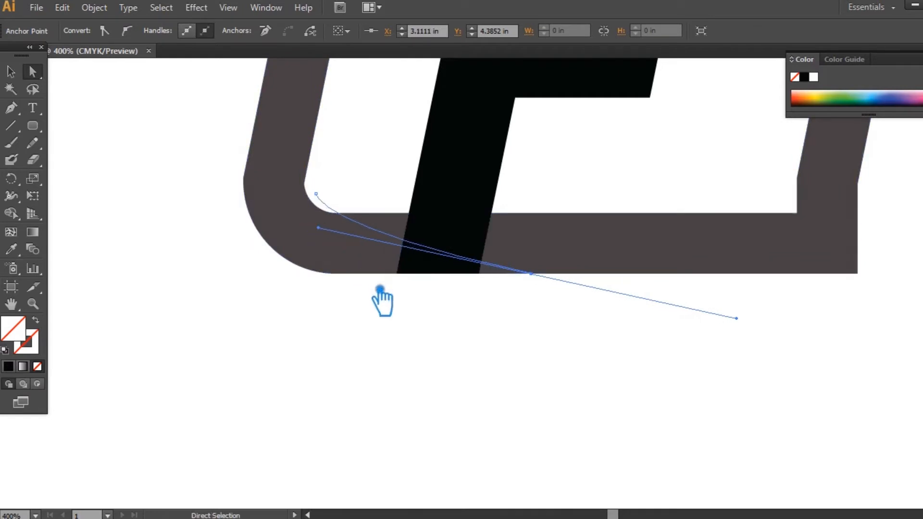
pyautogui.moveTo(354, 238); pyautogui.dragTo(278, 220)
pyautogui.click(11, 72)
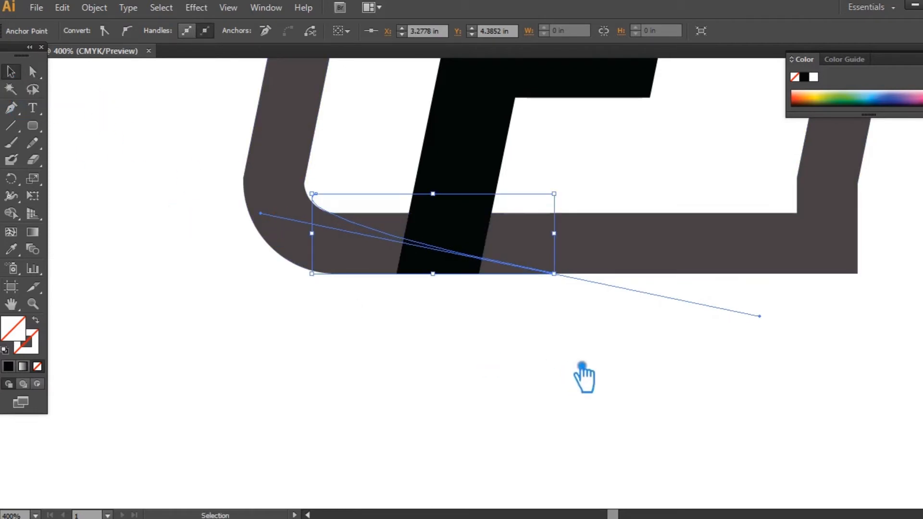
# Give the curve across the F's foot a light grey stroke with a weight of 0.25 pt
pyautogui.click(669, 380)
pyautogui.moveTo(742, 382); pyautogui.dragTo(566, 501)
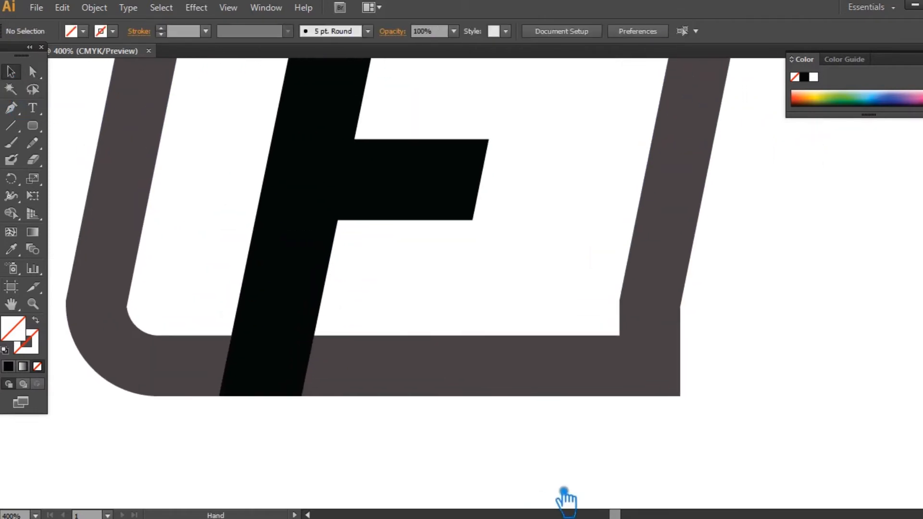
pyautogui.hotkey('ctrl', '-')
pyautogui.moveTo(573, 419); pyautogui.dragTo(470, 509)
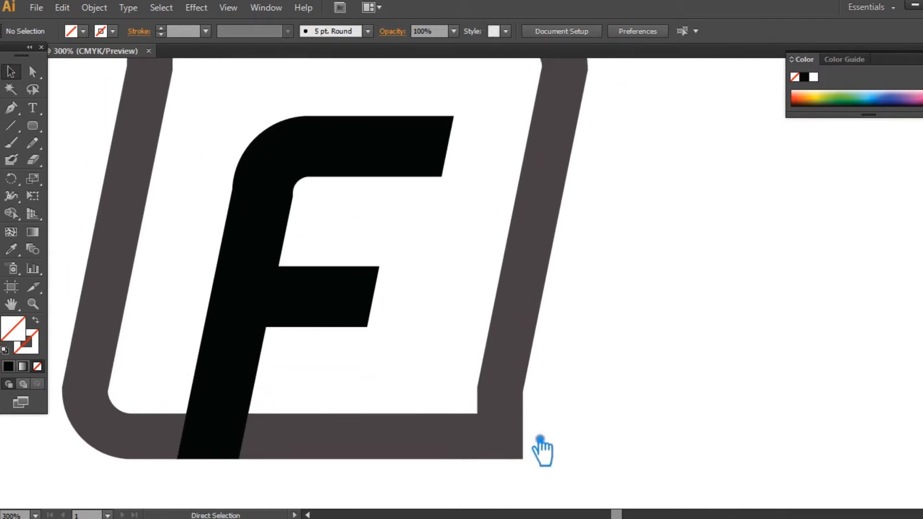
pyautogui.hotkey('ctrl', '-')
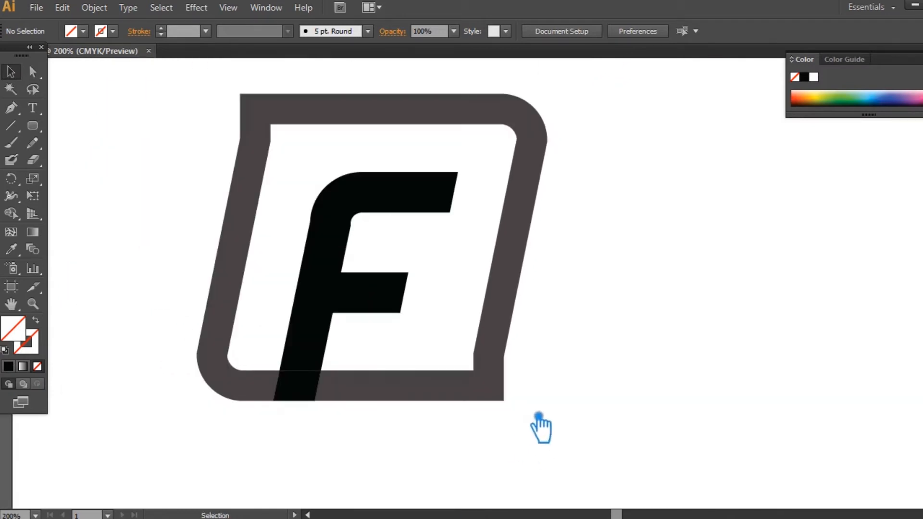
pyautogui.click(254, 374)
pyautogui.click(8, 367)
pyautogui.click(205, 31)
pyautogui.click(226, 46)
pyautogui.doubleClick(26, 341)
pyautogui.click(506, 148)
pyautogui.click(828, 97)
pyautogui.click(720, 346)
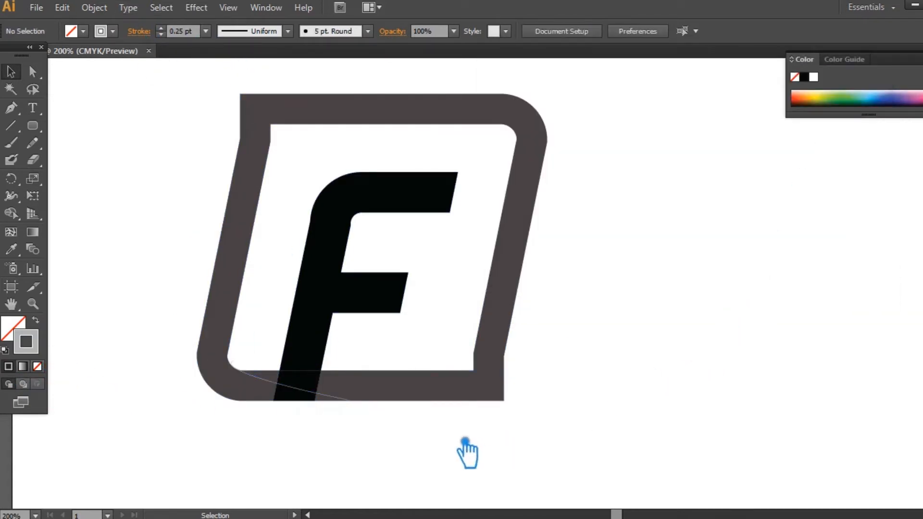
# Copy the curve, paste it in front and reflect the copy across the vertical axis
pyautogui.click(299, 392)
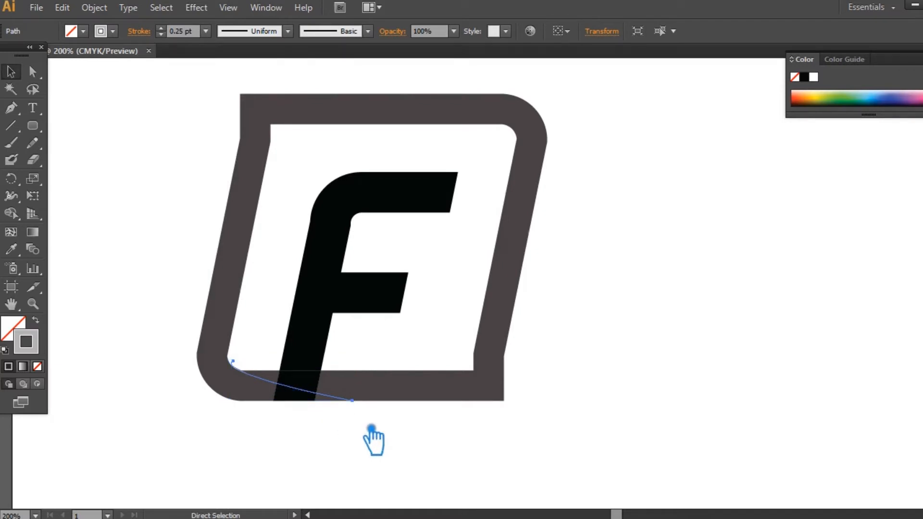
pyautogui.press('v')
pyautogui.rightClick(317, 398)
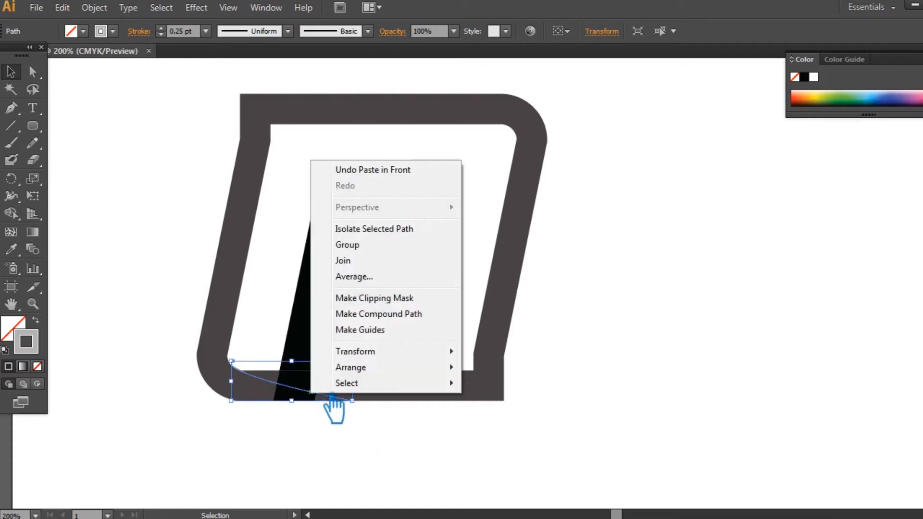
pyautogui.moveTo(403, 358)
pyautogui.click(522, 411)
pyautogui.click(706, 311)
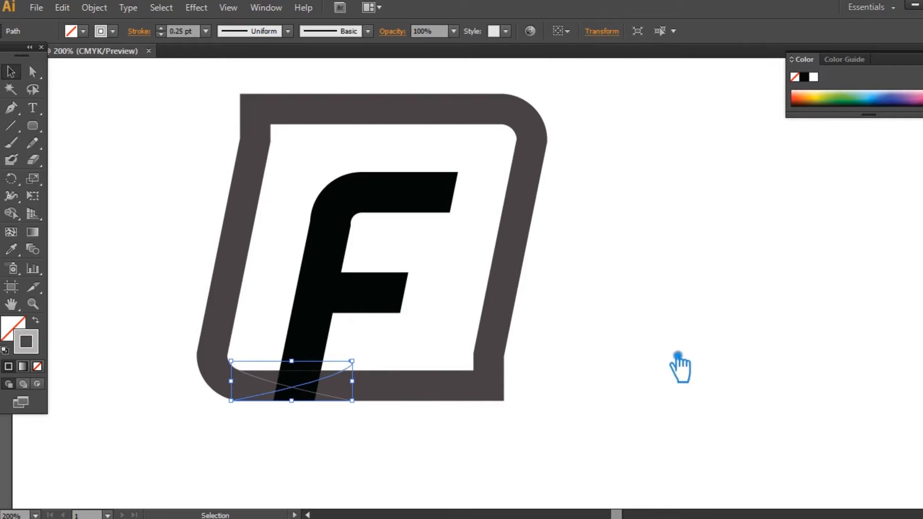
pyautogui.click(679, 357)
# Move the mirrored curve just below the frame's upper bar and reflect it across the horizontal axis
pyautogui.moveTo(360, 381); pyautogui.dragTo(478, 144)
pyautogui.click(433, 478)
pyautogui.click(427, 467)
pyautogui.rightClick(478, 144)
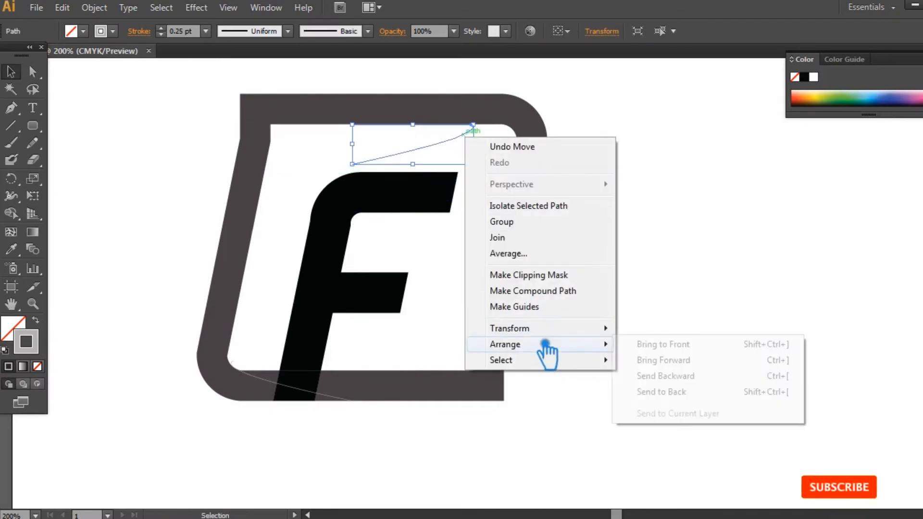
pyautogui.moveTo(600, 330)
pyautogui.click(694, 385)
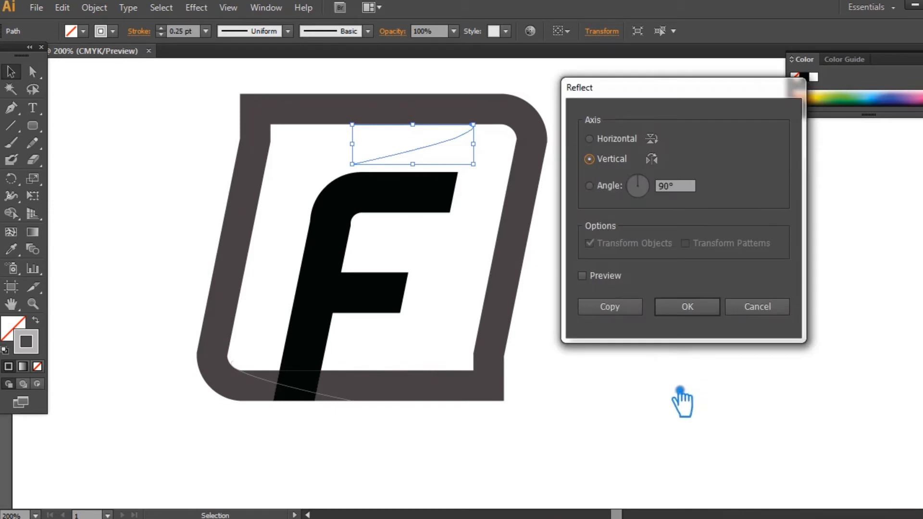
pyautogui.click(590, 139)
pyautogui.click(690, 308)
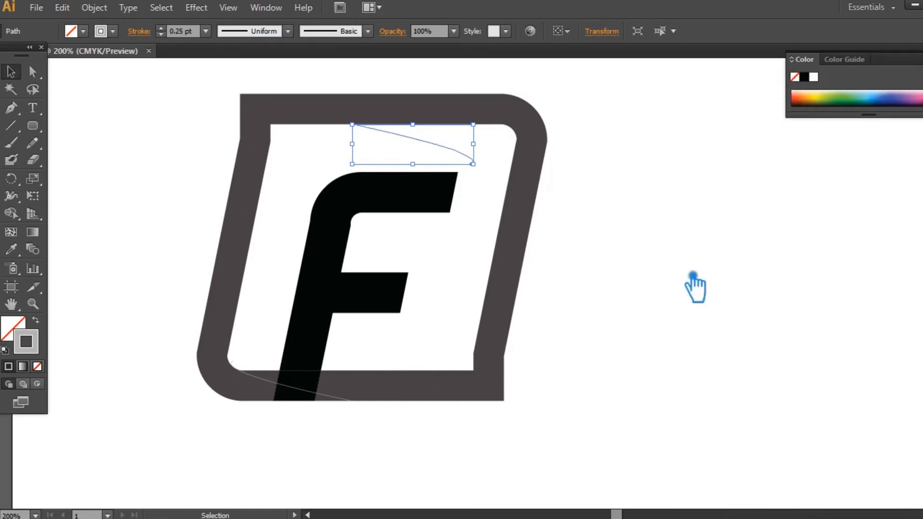
# Position the mirrored curve across the frame's upper bar so that it meets the rounded inner corner on the upper right
pyautogui.moveTo(461, 160); pyautogui.dragTo(500, 124)
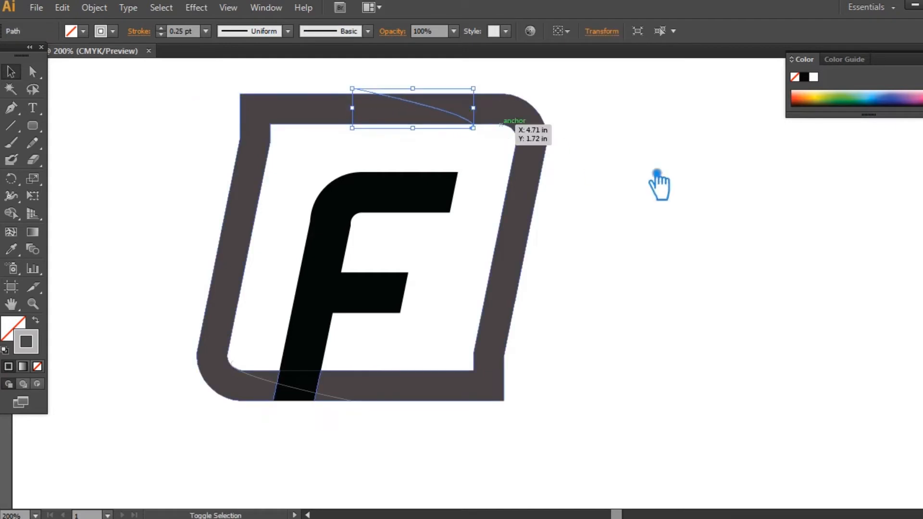
pyautogui.moveTo(702, 188); pyautogui.dragTo(664, 222)
pyautogui.click(663, 222)
pyautogui.moveTo(444, 162); pyautogui.dragTo(484, 172)
pyautogui.moveTo(597, 277); pyautogui.dragTo(547, 341)
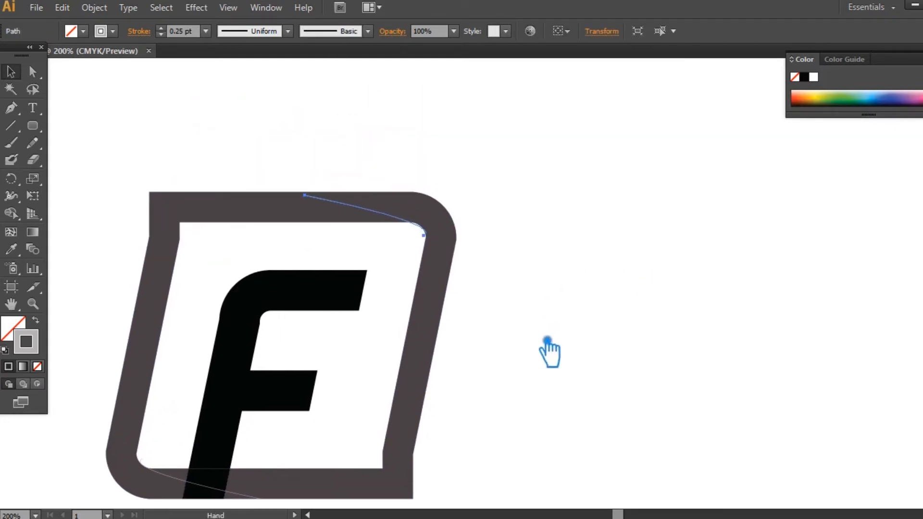
pyautogui.hotkey('ctrl', '=')
pyautogui.hotkey('ctrl', '=')
pyautogui.hotkey('ctrl', '=')
pyautogui.hotkey('ctrl', '=')
pyautogui.hotkey('ctrl', '=')
pyautogui.moveTo(468, 222); pyautogui.dragTo(755, 413)
pyautogui.moveTo(479, 112); pyautogui.dragTo(595, 286)
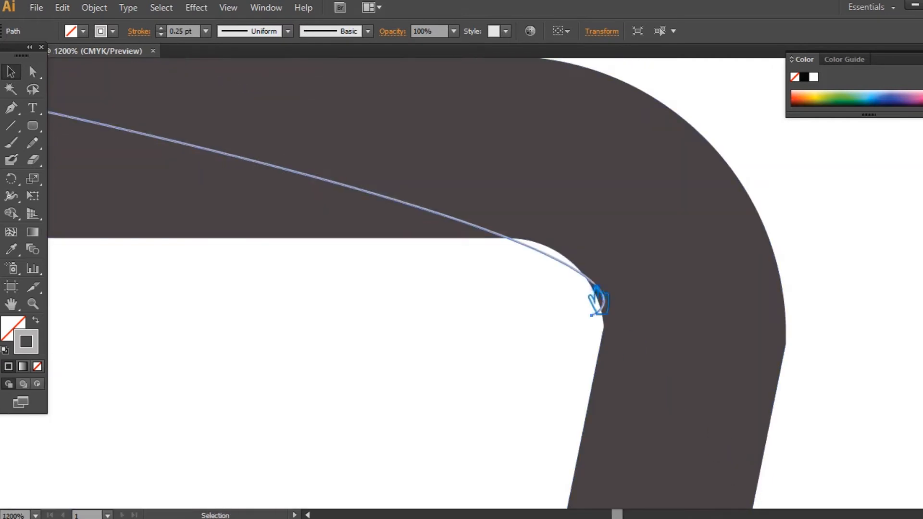
pyautogui.moveTo(554, 256); pyautogui.dragTo(526, 231)
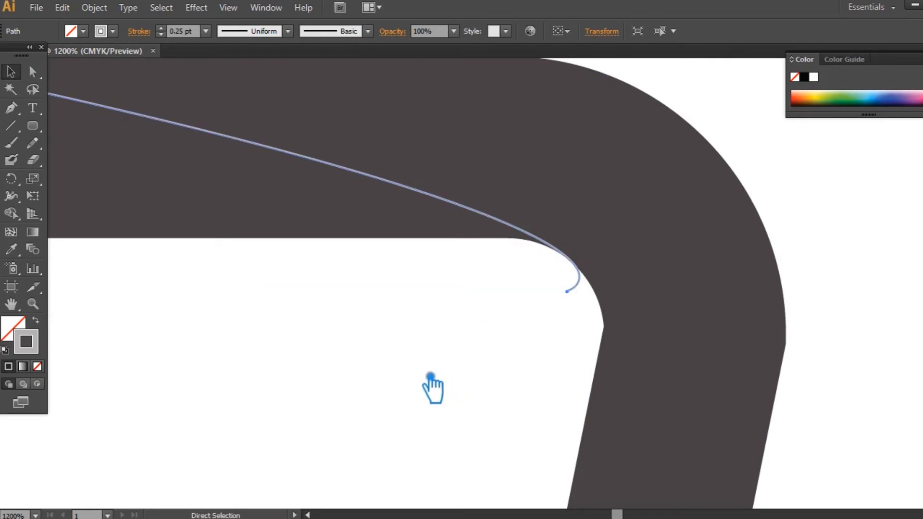
# Divide the frame and the foot piece along both curves with Pathfinder
pyautogui.hotkey('ctrl', '-')
pyautogui.hotkey('ctrl', '-')
pyautogui.hotkey('ctrl', '-')
pyautogui.hotkey('ctrl', '-')
pyautogui.hotkey('ctrl', '-')
pyautogui.hotkey('ctrl', '-')
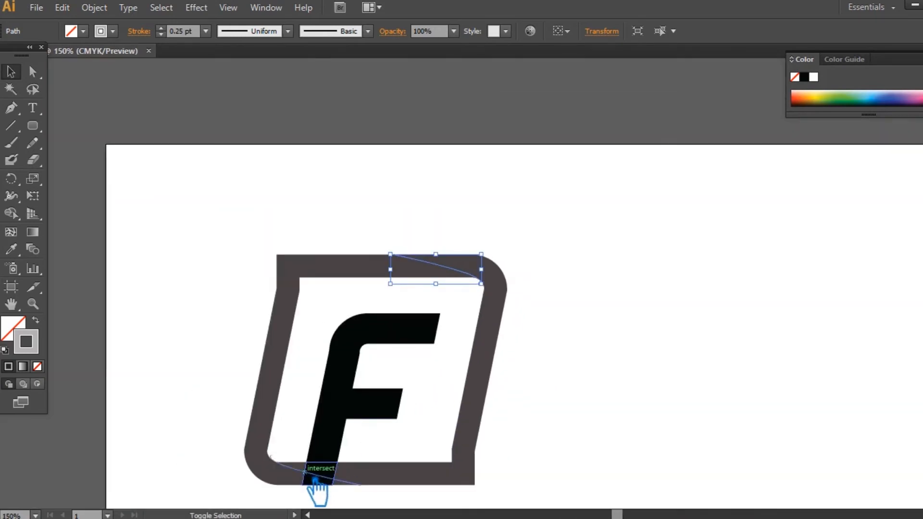
pyautogui.keyDown('shift'); pyautogui.click(317, 480); pyautogui.keyUp('shift')
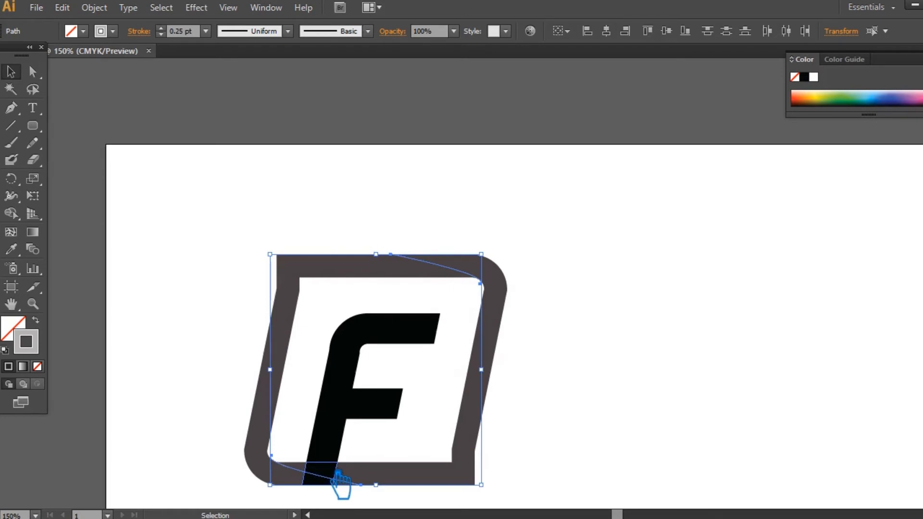
pyautogui.keyDown('shift'); pyautogui.click(503, 329); pyautogui.keyUp('shift')
pyautogui.hotkey('ctrl', 'shift', 'F9')
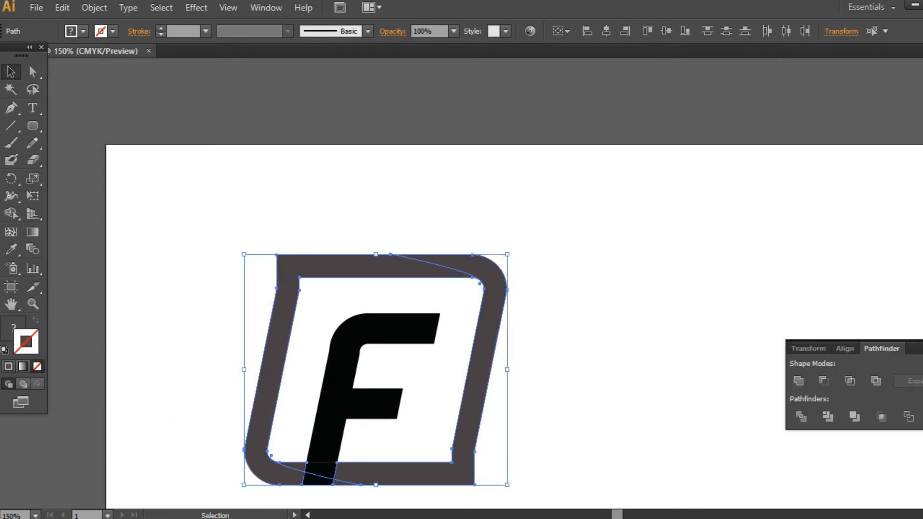
pyautogui.click(807, 419)
pyautogui.click(921, 346)
pyautogui.click(509, 465)
pyautogui.click(339, 477)
pyautogui.keyDown('shift'); pyautogui.click(461, 475); pyautogui.keyUp('shift')
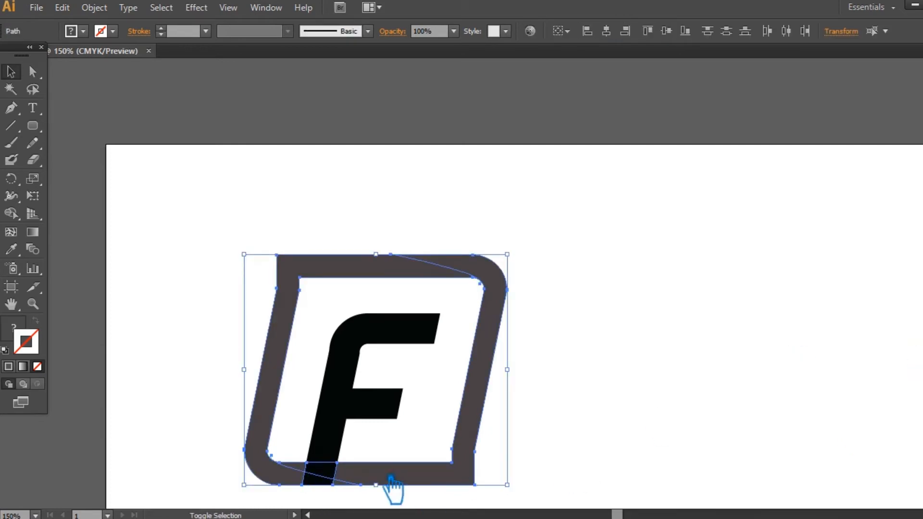
pyautogui.hotkey('ctrl', 'shift', 'F9')
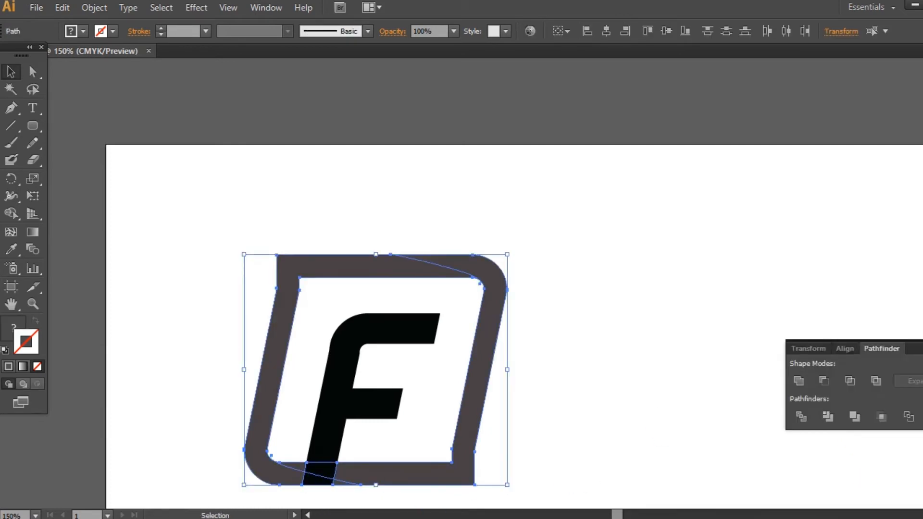
pyautogui.click(806, 419)
pyautogui.click(921, 347)
pyautogui.click(771, 362)
# Ungroup the divided frame pieces
pyautogui.moveTo(674, 413); pyautogui.dragTo(640, 301)
pyautogui.hotkey('ctrl', '+')
pyautogui.rightClick(273, 294)
pyautogui.click(257, 418)
pyautogui.rightClick(211, 386)
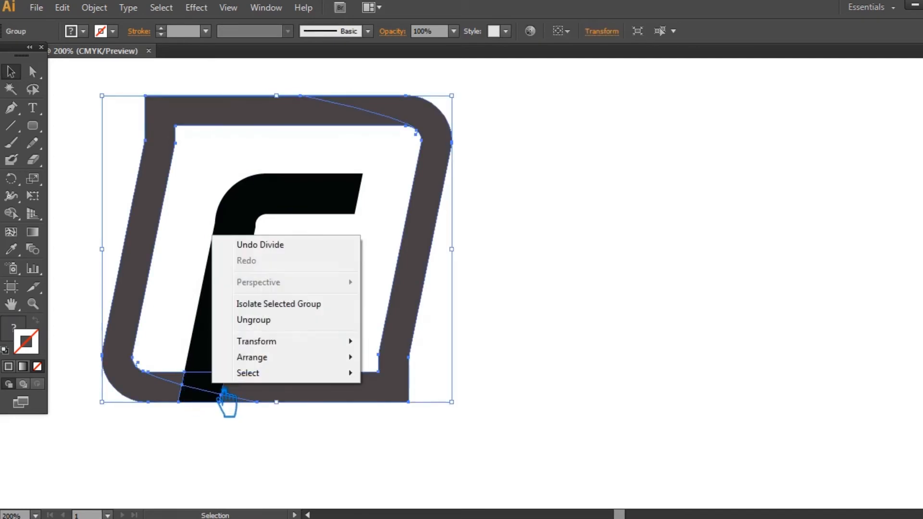
pyautogui.click(274, 324)
pyautogui.click(259, 480)
# Unite the foot's upper piece with the frame's lower bar and right side with Pathfinder
pyautogui.click(190, 381)
pyautogui.keyDown('shift'); pyautogui.click(277, 393); pyautogui.keyUp('shift')
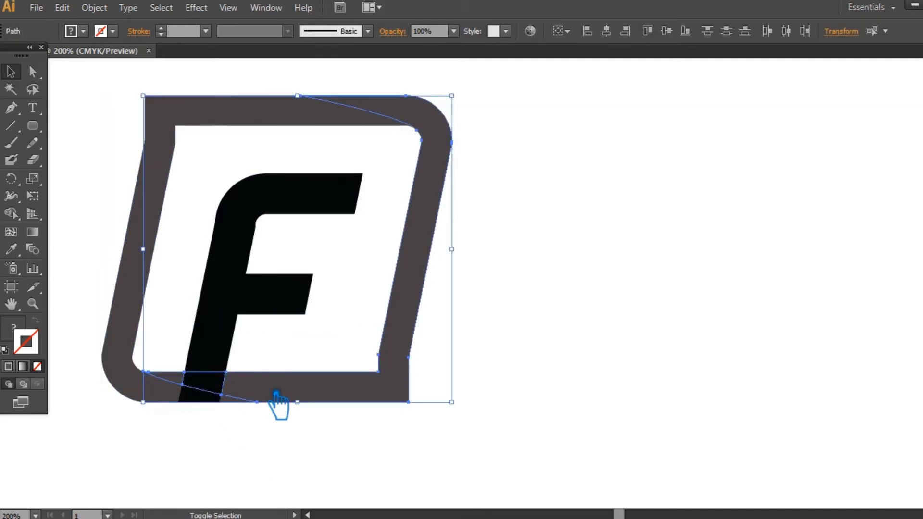
pyautogui.hotkey('shift', 'ctrl', 'F9')
pyautogui.click(824, 381)
# Try to unite the frame's left section with the small pieces along its bottom edge
pyautogui.click(158, 412)
pyautogui.click(157, 400)
pyautogui.keyDown('shift'); pyautogui.click(204, 399); pyautogui.keyUp('shift')
pyautogui.keyDown('shift'); pyautogui.click(243, 402); pyautogui.keyUp('shift')
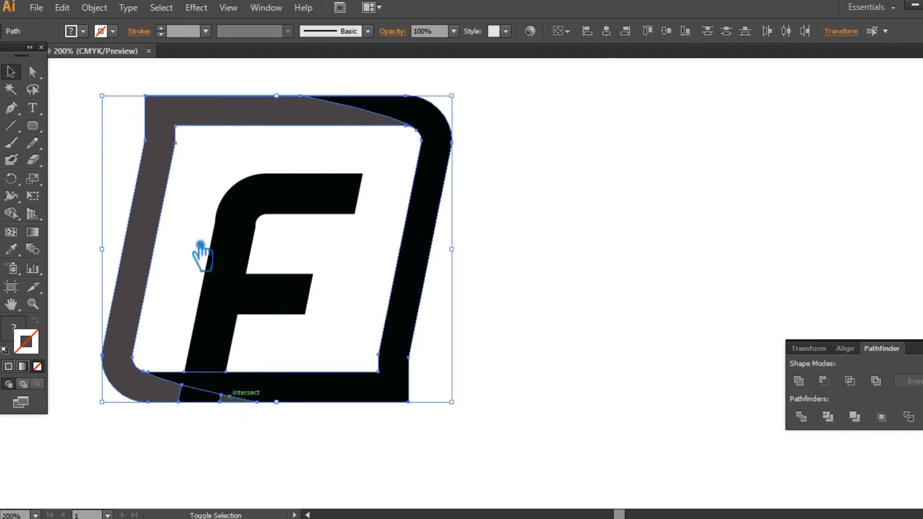
pyautogui.click(800, 381)
pyautogui.hotkey('ctrl', 'z')
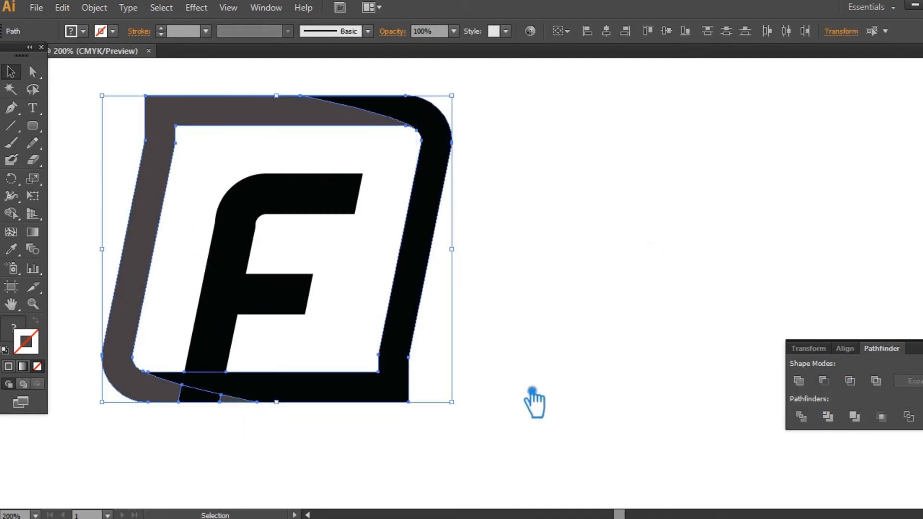
# Sample the frame's grey fill onto the foot's lower piece and unite that piece with the frame's left section
pyautogui.keyDown('shift'); pyautogui.click(224, 406); pyautogui.keyUp('shift')
pyautogui.click(12, 249)
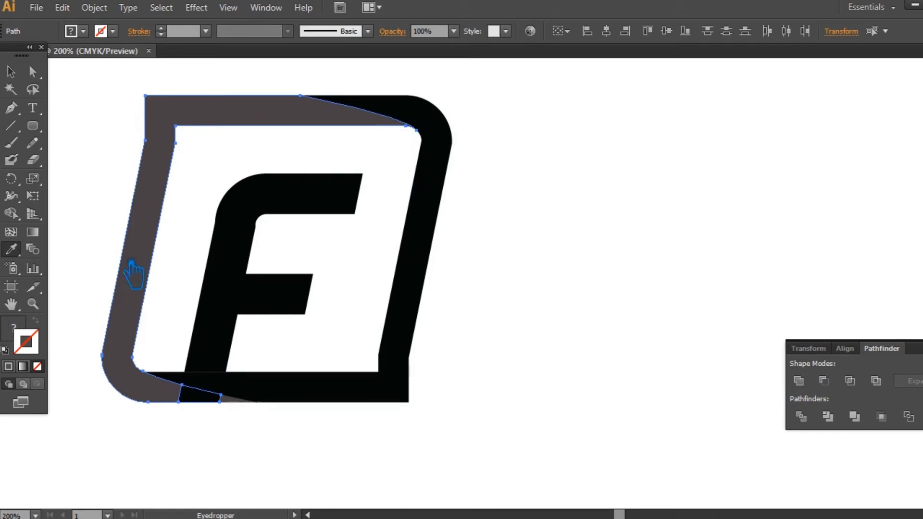
pyautogui.click(142, 272)
pyautogui.click(800, 381)
# Unite the remaining grey wedge on the frame's bottom edge with the grey left section
pyautogui.click(10, 72)
pyautogui.click(233, 406)
pyautogui.click(232, 401)
pyautogui.keyDown('shift'); pyautogui.click(164, 398); pyautogui.keyUp('shift')
pyautogui.click(800, 381)
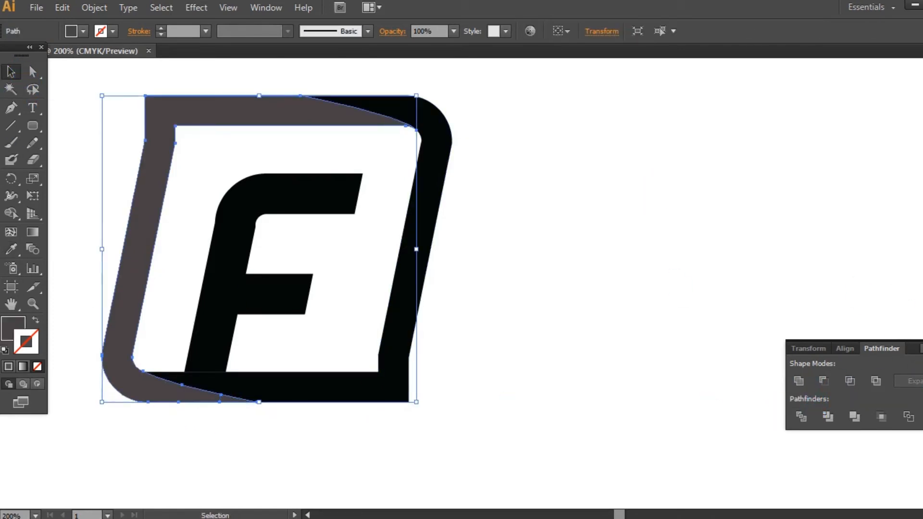
pyautogui.click(922, 341)
pyautogui.click(755, 344)
# Delete the extra anchor points along the bottom edge of the grey frame section
pyautogui.click(150, 383)
pyautogui.press('p')
pyautogui.click(191, 408)
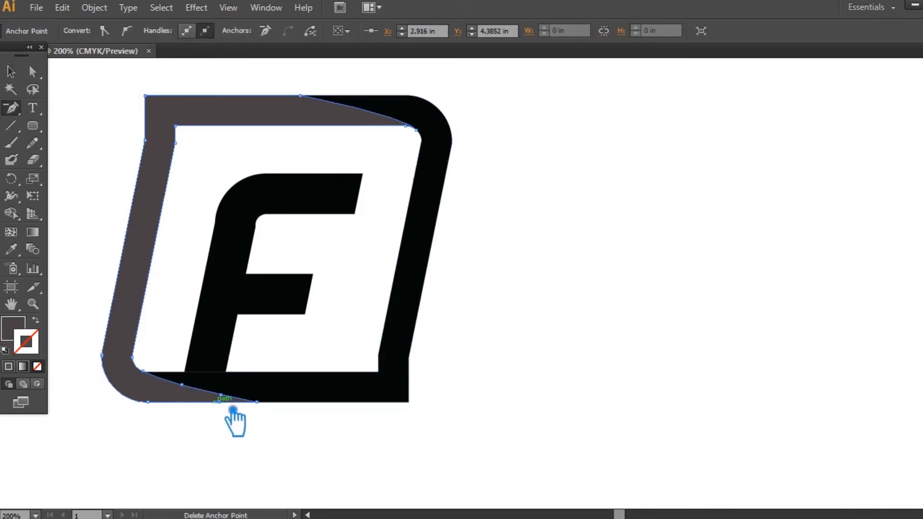
pyautogui.click(232, 411)
pyautogui.click(13, 74)
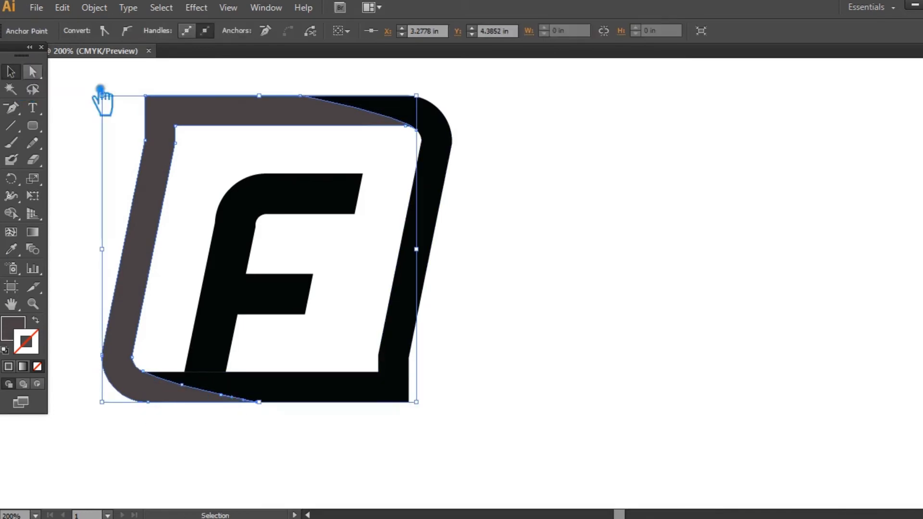
pyautogui.click(506, 144)
pyautogui.click(433, 115)
pyautogui.click(538, 150)
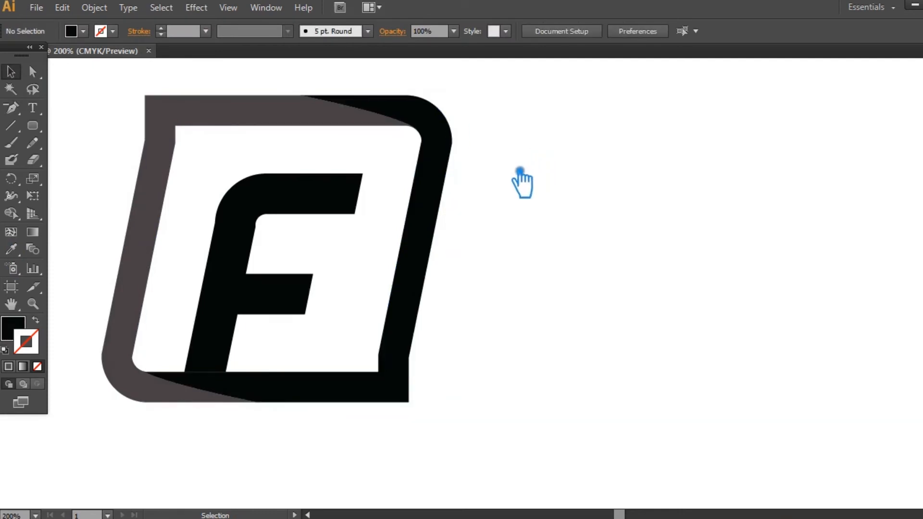
# Fill the letter F with an olive green of about #6A8C1F
pyautogui.moveTo(590, 335); pyautogui.dragTo(631, 354)
pyautogui.click(291, 287)
pyautogui.click(628, 288)
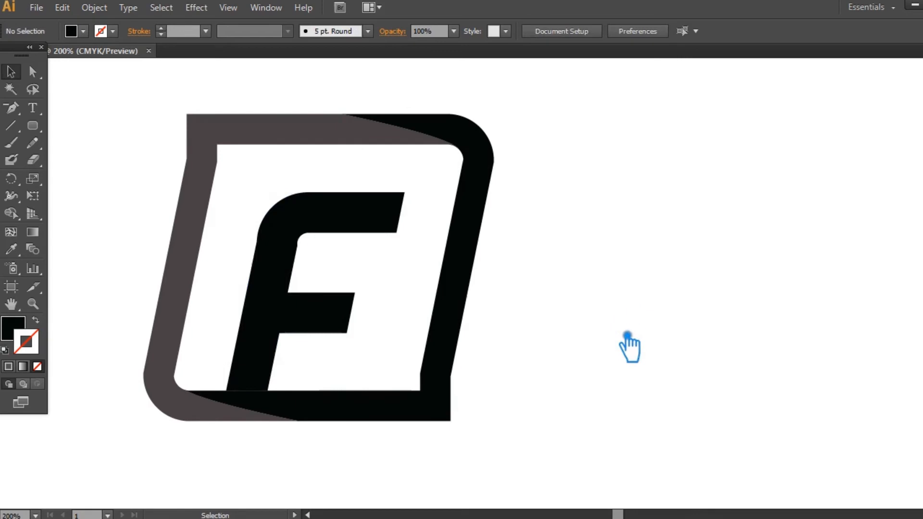
pyautogui.hotkey('ctrl', '-')
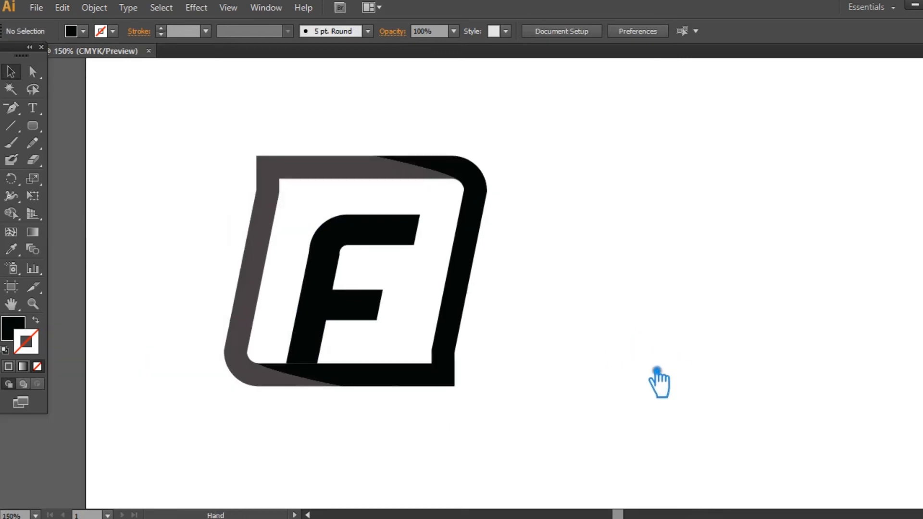
pyautogui.moveTo(659, 381); pyautogui.dragTo(572, 378)
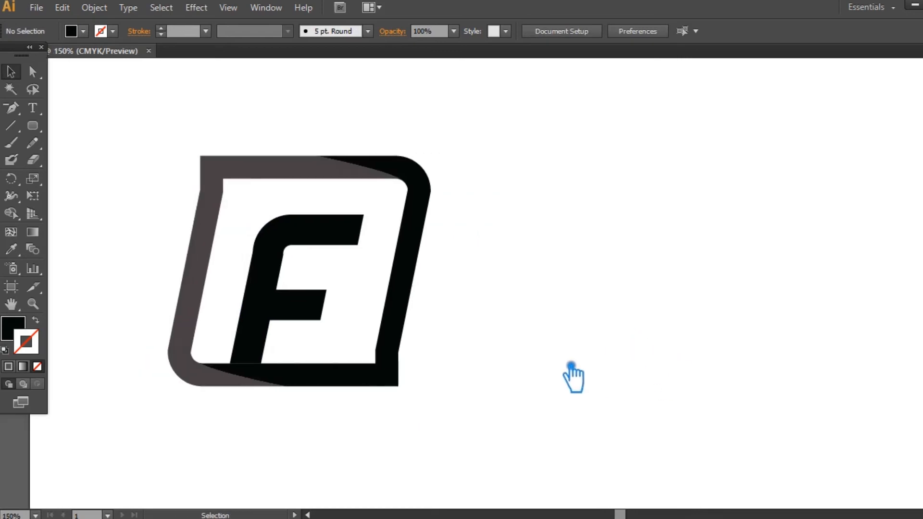
pyautogui.click(276, 329)
pyautogui.doubleClick(9, 338)
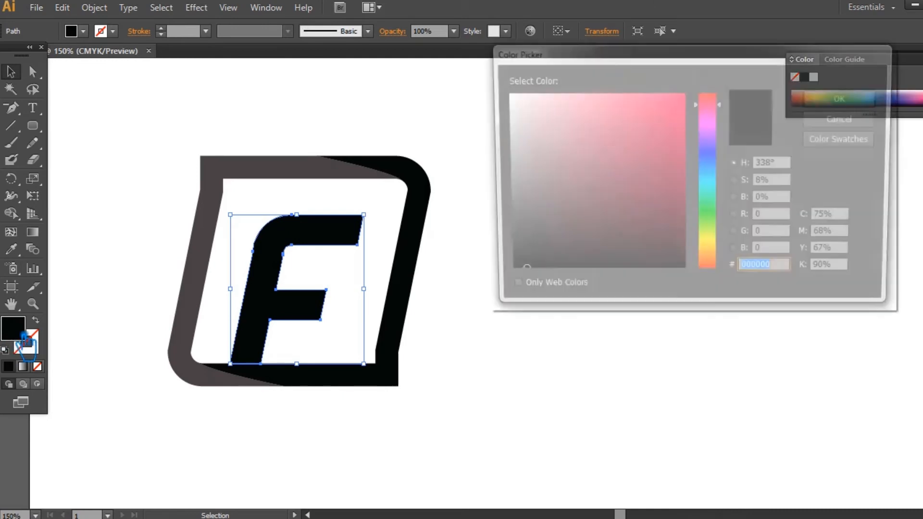
pyautogui.click(721, 230)
pyautogui.moveTo(719, 232); pyautogui.dragTo(727, 241)
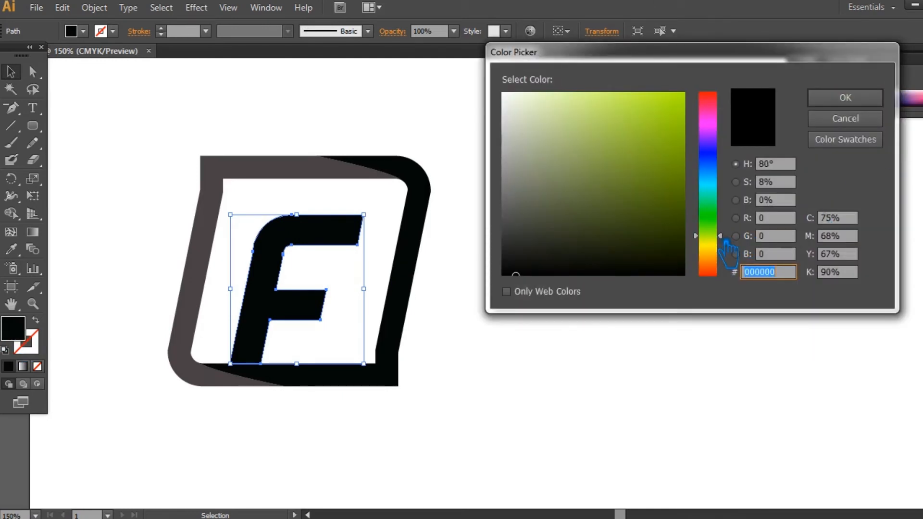
pyautogui.click(654, 131)
pyautogui.moveTo(668, 137); pyautogui.dragTo(661, 180)
pyautogui.click(835, 99)
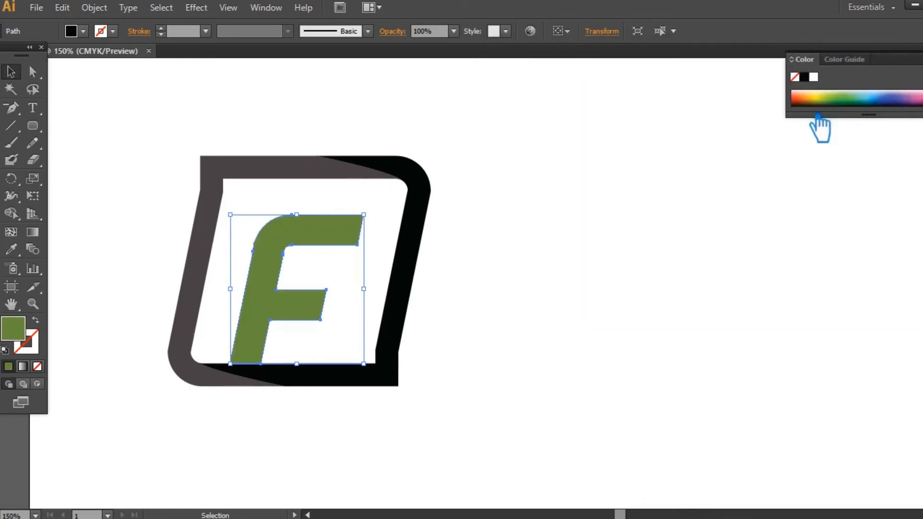
# Change the letter F's fill to a darker green shade
pyautogui.doubleClick(21, 335)
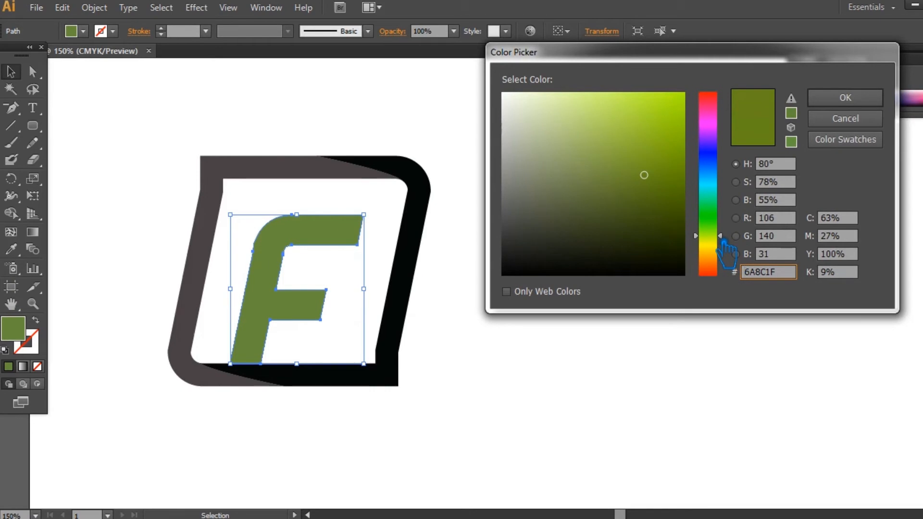
pyautogui.click(643, 194)
pyautogui.click(846, 98)
pyautogui.click(595, 219)
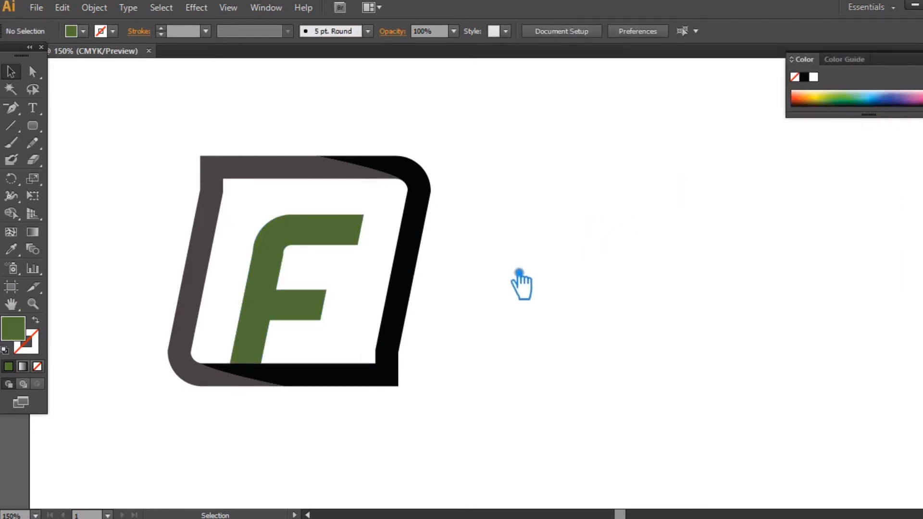
# Sample the F's green onto the frame's grey left section and lighten it to a bright olive green
pyautogui.click(220, 239)
pyautogui.click(11, 249)
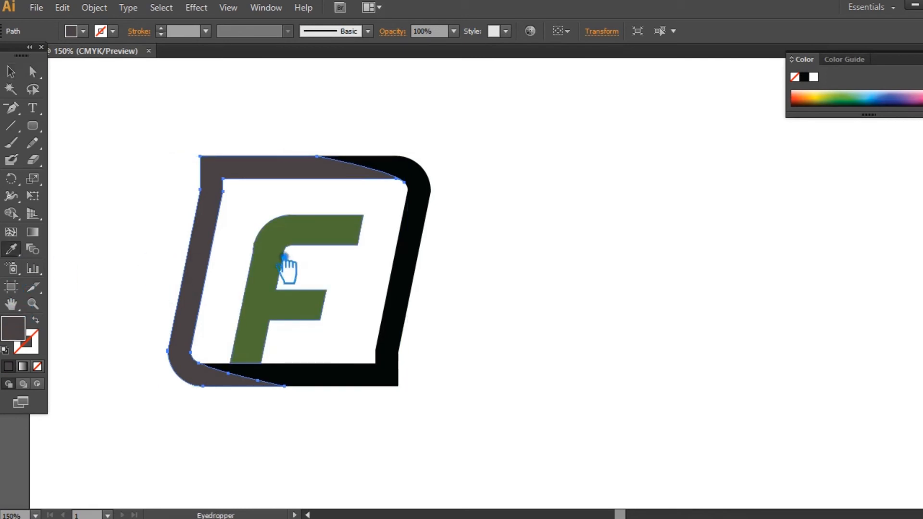
pyautogui.click(284, 264)
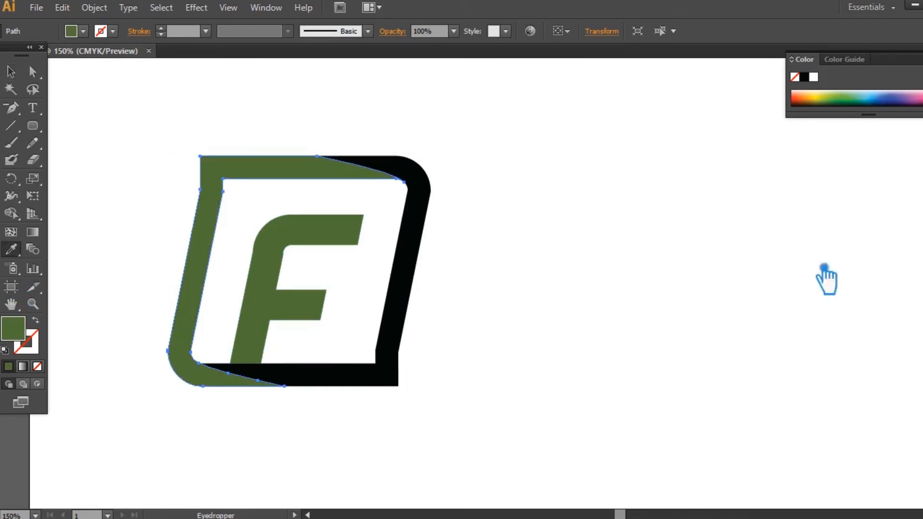
pyautogui.doubleClick(24, 337)
pyautogui.click(709, 235)
pyautogui.moveTo(632, 205); pyautogui.dragTo(654, 157)
pyautogui.click(845, 97)
pyautogui.click(11, 72)
pyautogui.click(580, 243)
# Sample the letter F's dark green onto the frame's black right section
pyautogui.click(418, 299)
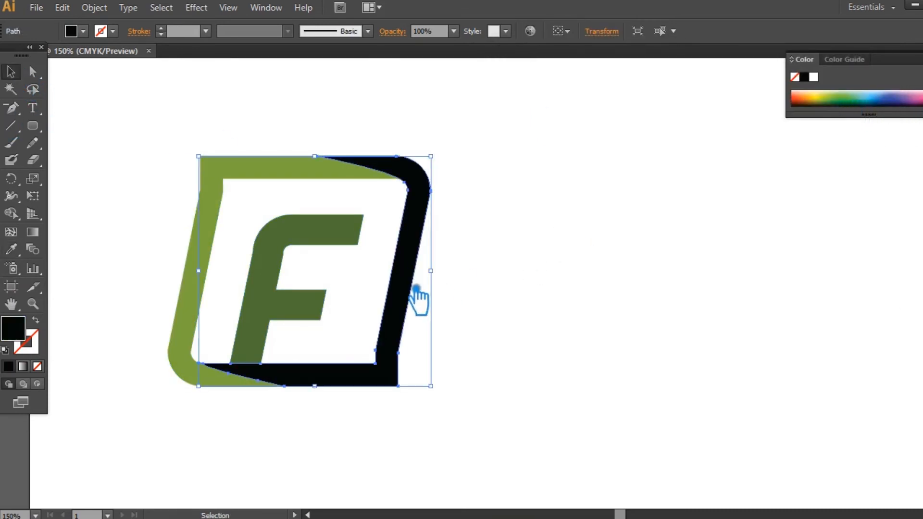
pyautogui.click(562, 301)
pyautogui.click(413, 298)
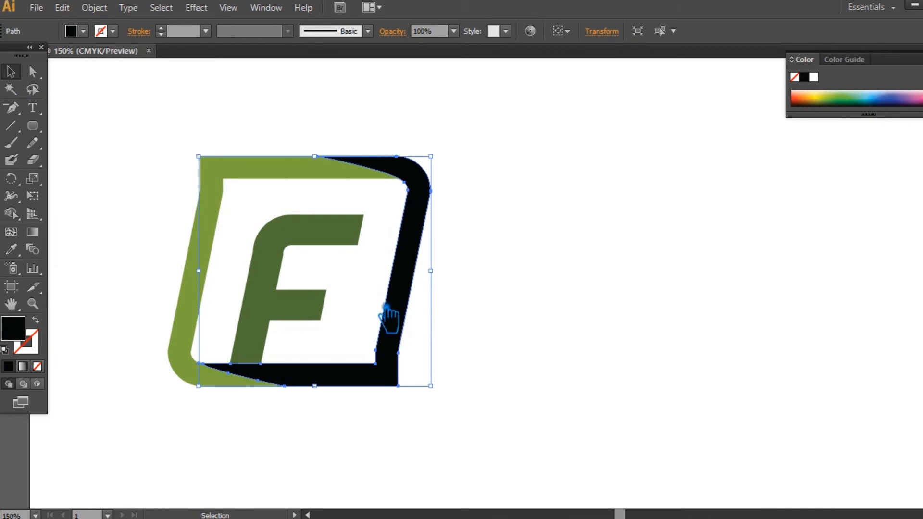
pyautogui.click(19, 251)
pyautogui.click(282, 310)
pyautogui.click(21, 82)
pyautogui.click(563, 306)
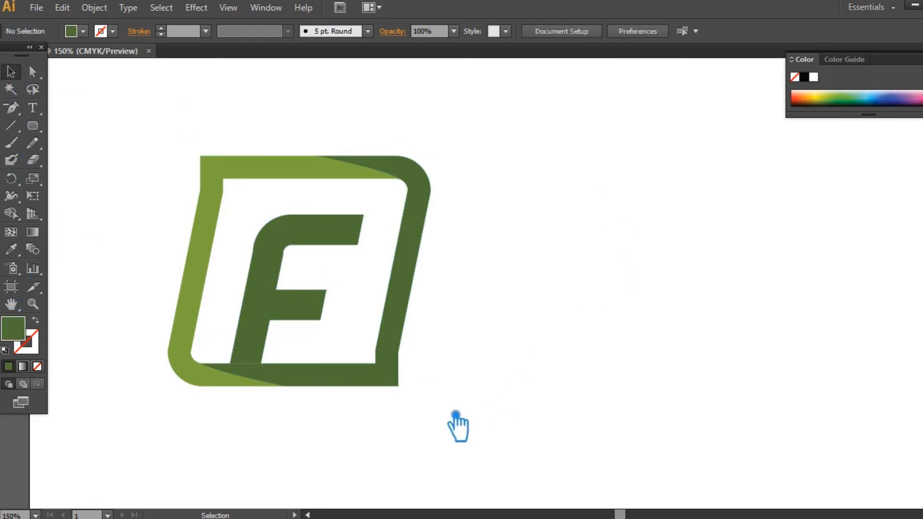
# Darken the letter F's fill further to a deep forest green
pyautogui.click(922, 62)
pyautogui.click(267, 319)
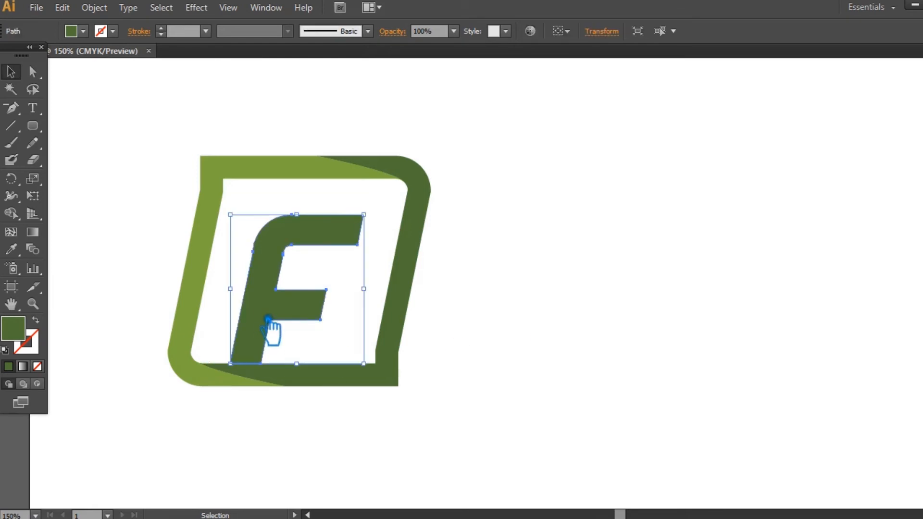
pyautogui.doubleClick(28, 336)
pyautogui.click(616, 204)
pyautogui.click(845, 98)
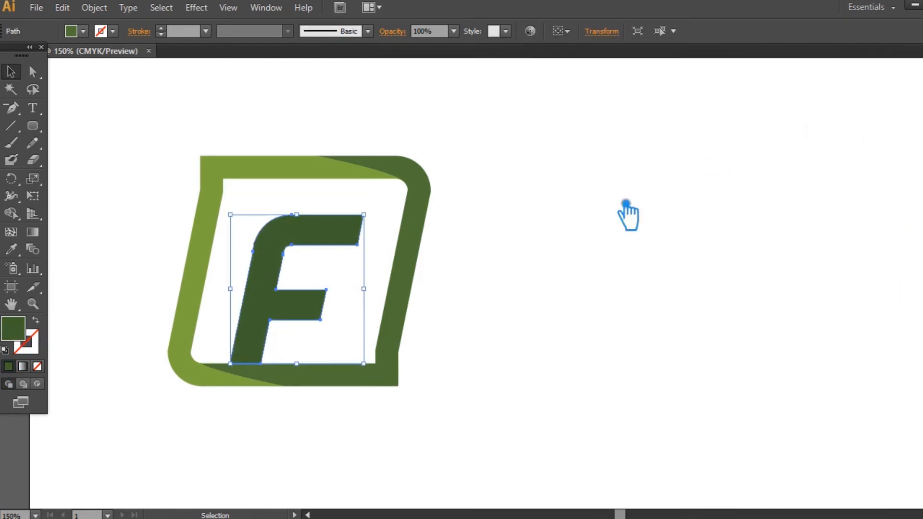
pyautogui.click(590, 221)
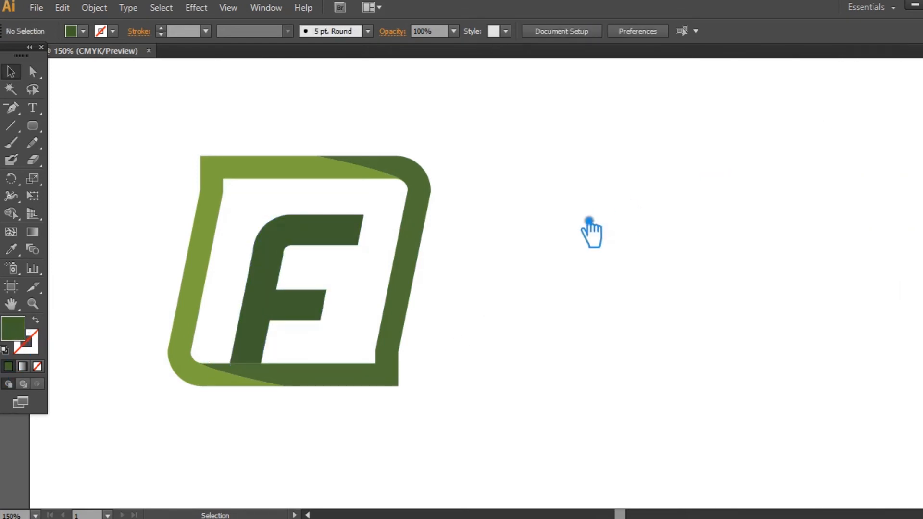
# Match the frame's right section to the letter F's deep forest green with the Eyedropper
pyautogui.click(351, 378)
pyautogui.click(11, 249)
pyautogui.click(272, 320)
pyautogui.press('v')
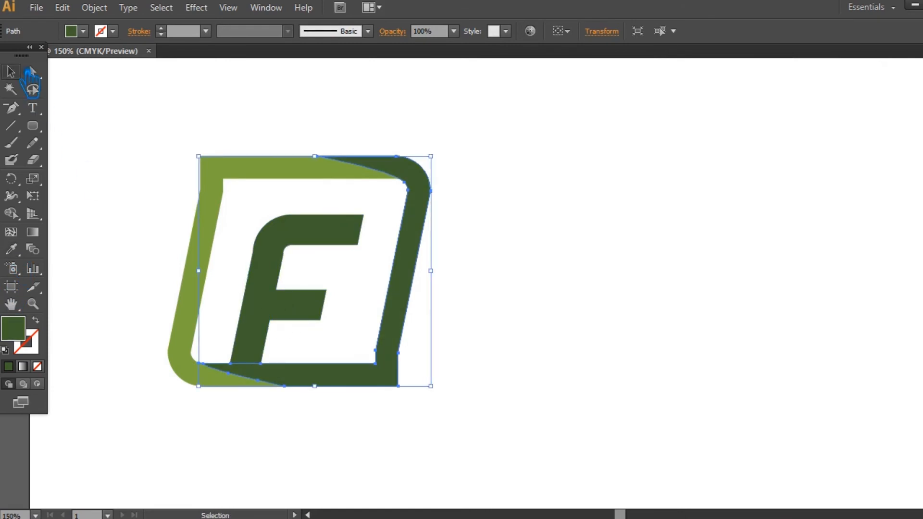
pyautogui.click(534, 207)
# Duplicate the whole logo and place the copy beside the original at the same height
pyautogui.moveTo(463, 451); pyautogui.dragTo(156, 136)
pyautogui.press('a')
pyautogui.click(481, 229)
pyautogui.moveTo(407, 271); pyautogui.dragTo(691, 291)
pyautogui.click(765, 291)
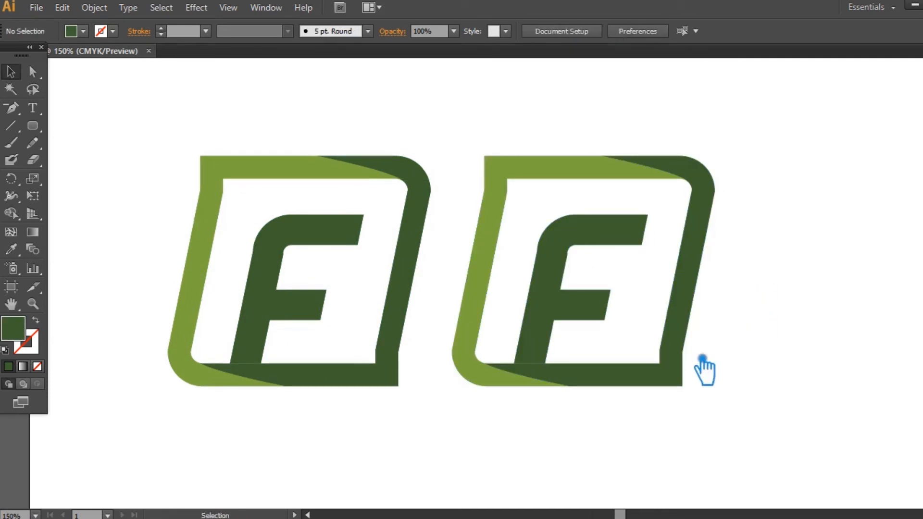
# Ungroup the copied logo
pyautogui.click(603, 383)
pyautogui.rightClick(602, 383)
pyautogui.click(642, 315)
pyautogui.click(573, 443)
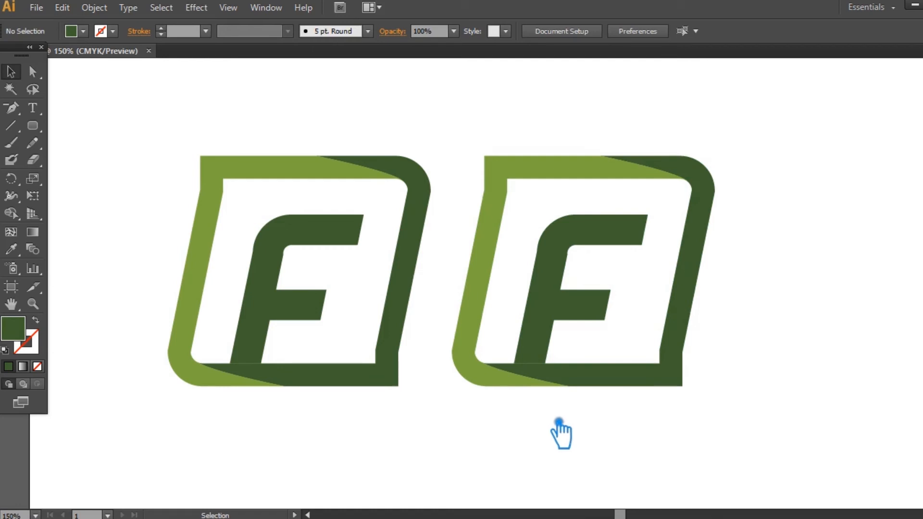
pyautogui.moveTo(223, 179)
pyautogui.mouseDown()
pyautogui.moveTo(200, 156)
pyautogui.moveTo(236, 190)
pyautogui.mouseUp()
pyautogui.click(11, 72)
pyautogui.press('\\')
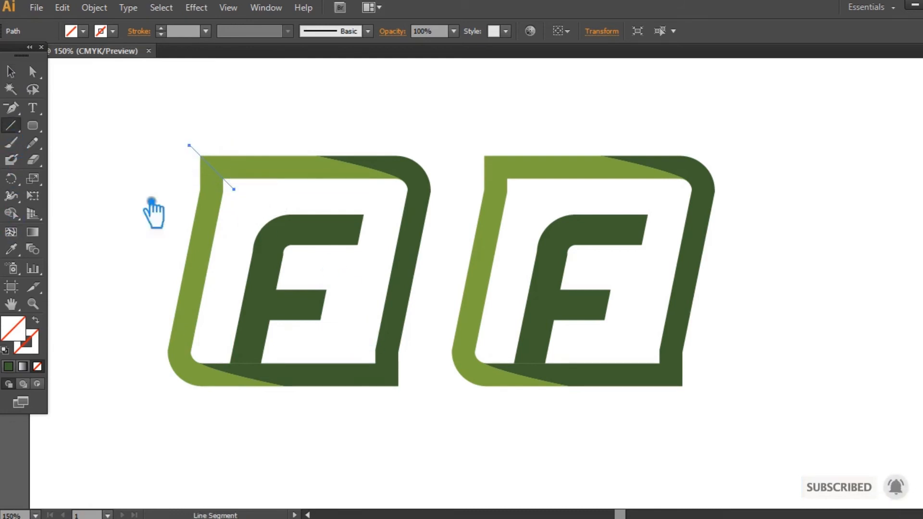
pyautogui.moveTo(375, 364); pyautogui.dragTo(427, 413)
pyautogui.click(10, 72)
pyautogui.keyDown('shift'); pyautogui.click(207, 156); pyautogui.keyUp('shift')
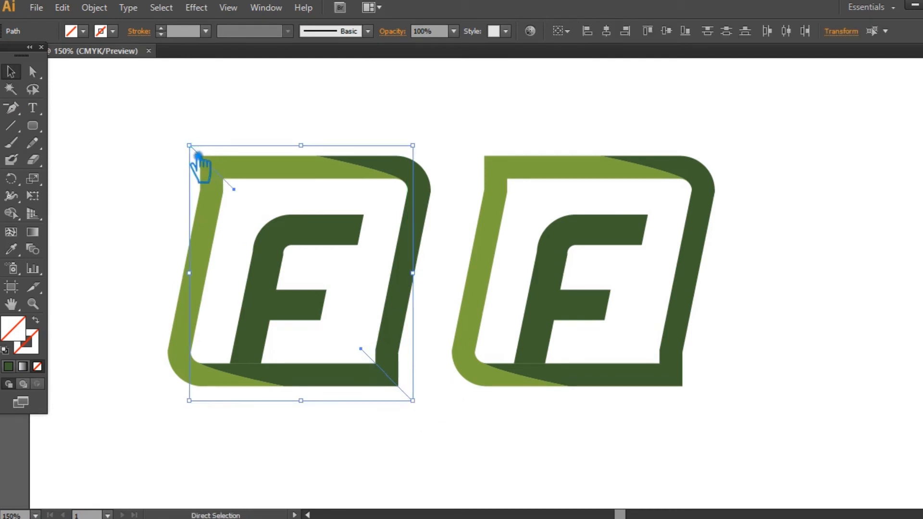
pyautogui.click(176, 173)
# Draw 45° diagonal lines across the upper-left and lower-right corners of the copied logo's frame
pyautogui.click(11, 125)
pyautogui.moveTo(495, 163)
pyautogui.mouseDown()
pyautogui.moveTo(529, 194)
pyautogui.moveTo(538, 221)
pyautogui.mouseUp()
pyautogui.press('ctrl')
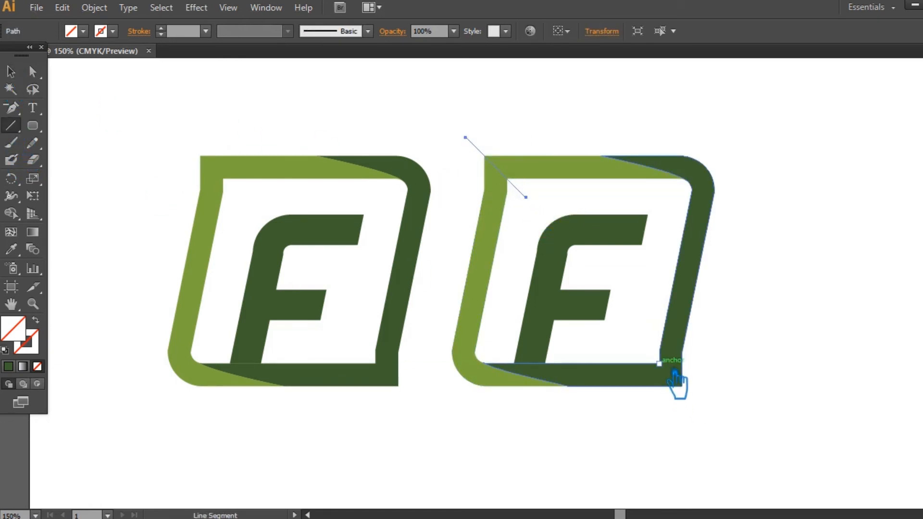
pyautogui.moveTo(674, 370); pyautogui.dragTo(716, 420)
pyautogui.press('ctrl')
pyautogui.press('v')
pyautogui.click(764, 339)
# Divide the copied logo along the two diagonal corner lines with Pathfinder and ungroup the resulting pieces
pyautogui.moveTo(753, 447); pyautogui.dragTo(668, 343)
pyautogui.keyDown('shift'); pyautogui.click(532, 197); pyautogui.keyUp('shift')
pyautogui.keyDown('shift'); pyautogui.click(501, 231); pyautogui.keyUp('shift')
pyautogui.hotkey('ctrl', 'shift', 'F9')
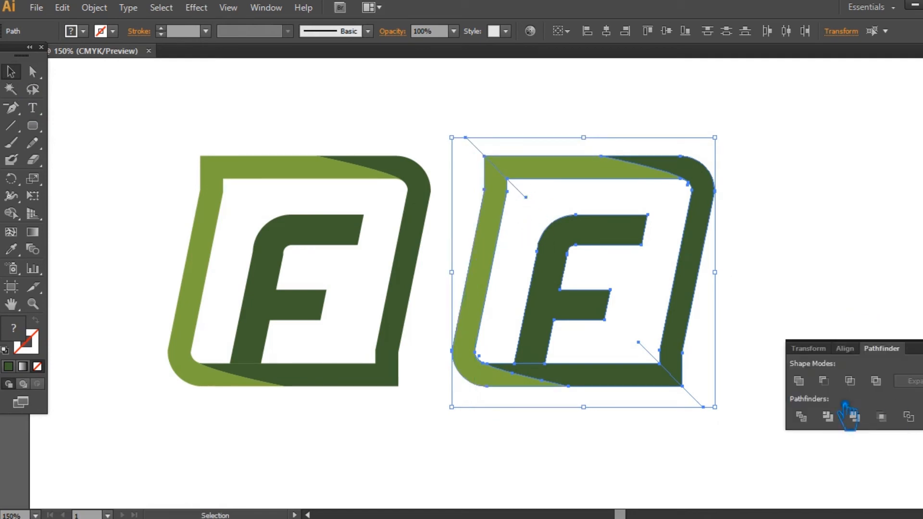
pyautogui.click(803, 417)
pyautogui.hotkey('ctrl', 'shift', 'F9')
pyautogui.click(881, 320)
pyautogui.click(712, 224)
pyautogui.rightClick(714, 235)
pyautogui.click(750, 305)
# Cut the copy's right frame section, delete the leftover paths beneath it, and paste the section back in front
pyautogui.click(701, 303)
pyautogui.press('a')
pyautogui.hotkey('ctrl', 'x')
pyautogui.moveTo(723, 298); pyautogui.dragTo(675, 212)
pyautogui.press('Delete')
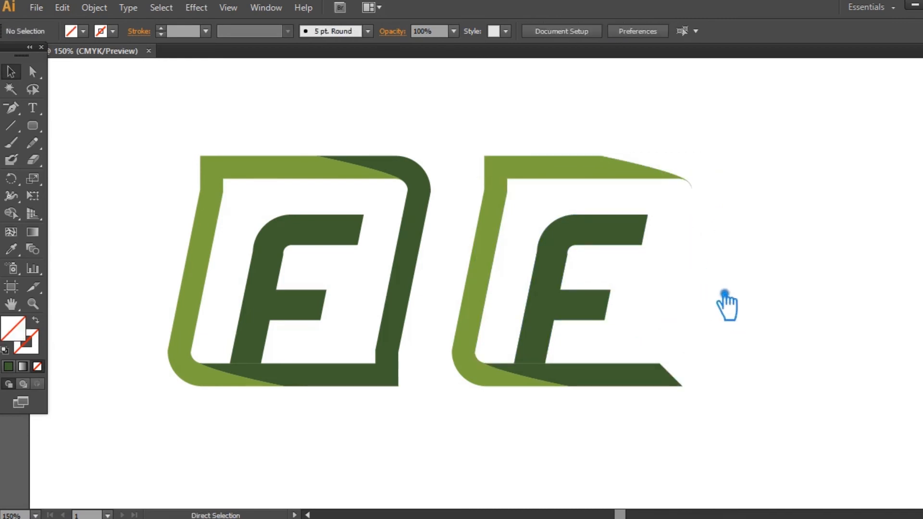
pyautogui.hotkey('ctrl', 'f')
pyautogui.press('v')
pyautogui.click(758, 214)
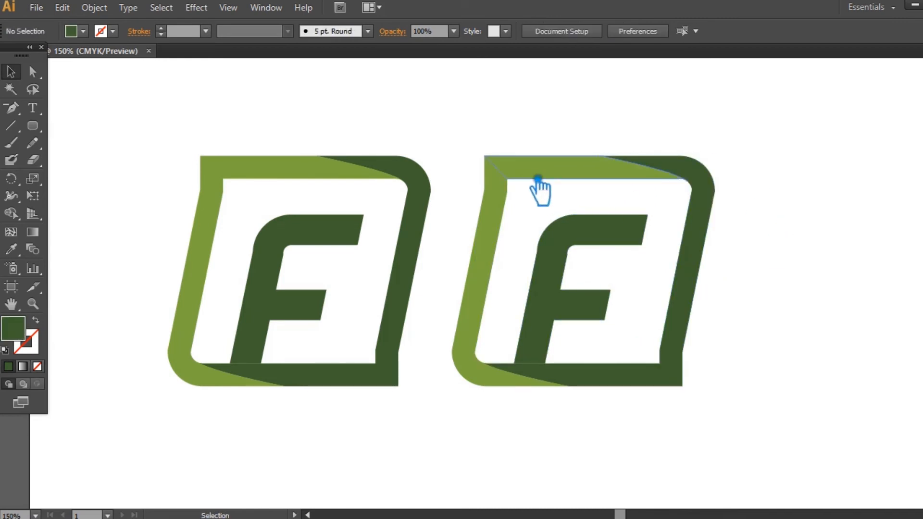
pyautogui.click(539, 180)
pyautogui.click(497, 264)
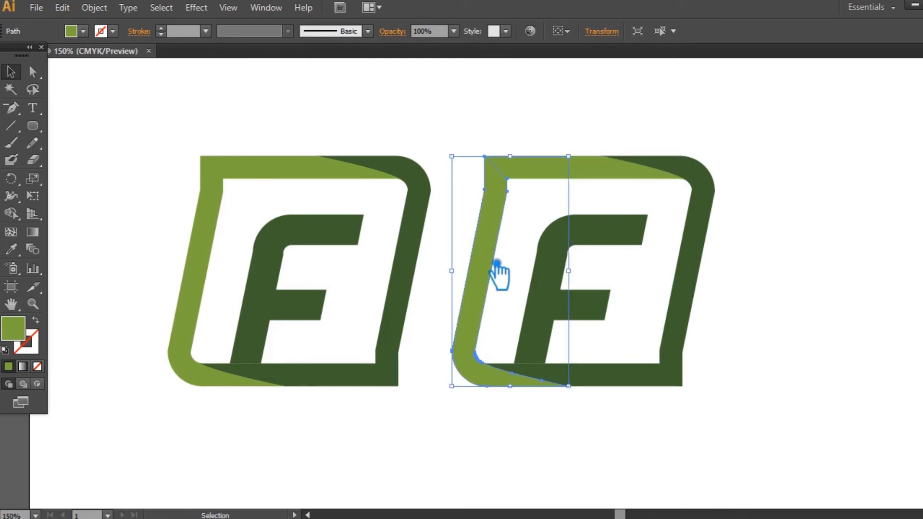
pyautogui.click(263, 168)
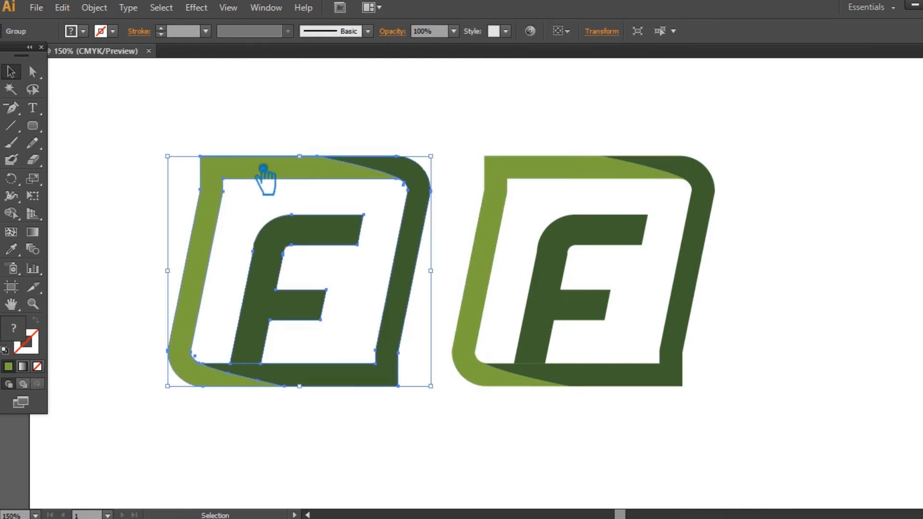
pyautogui.click(808, 187)
pyautogui.moveTo(828, 319); pyautogui.dragTo(814, 317)
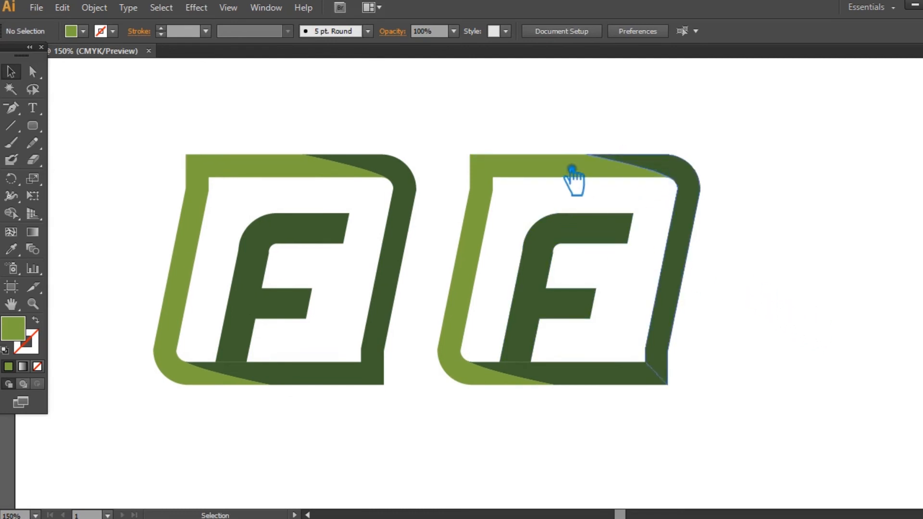
# Fill the top piece of the copied frame with a medium green darker than its left piece
pyautogui.click(650, 174)
pyautogui.click(11, 249)
pyautogui.doubleClick(18, 337)
pyautogui.click(629, 181)
pyautogui.click(845, 99)
pyautogui.click(10, 71)
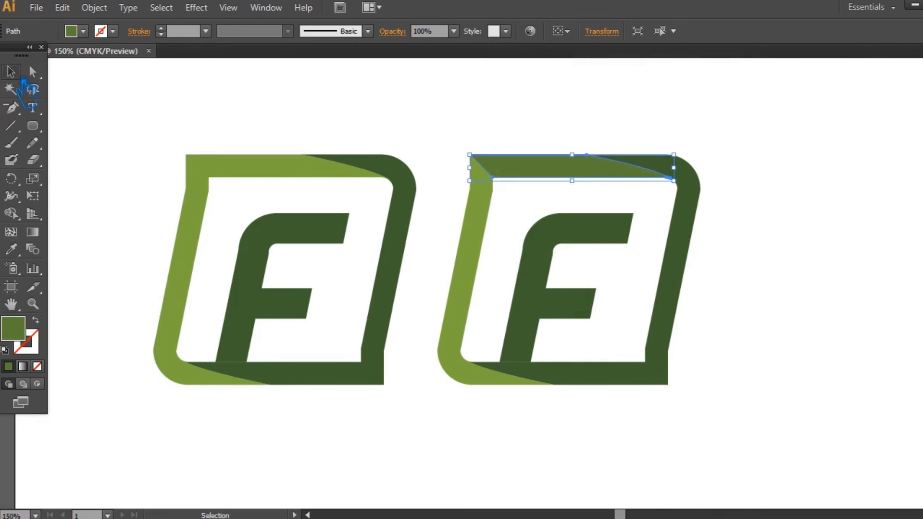
pyautogui.click(845, 224)
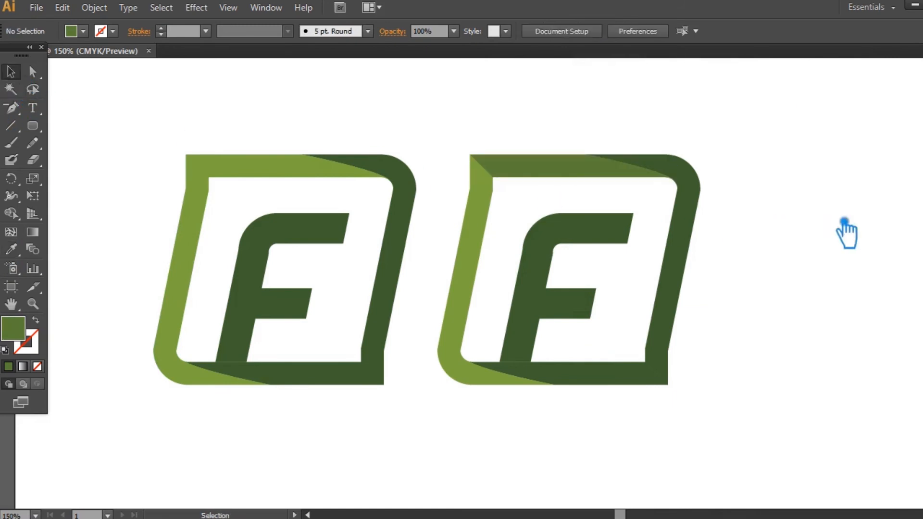
# Fill the copied logo's letter F with a light teal blue
pyautogui.click(552, 318)
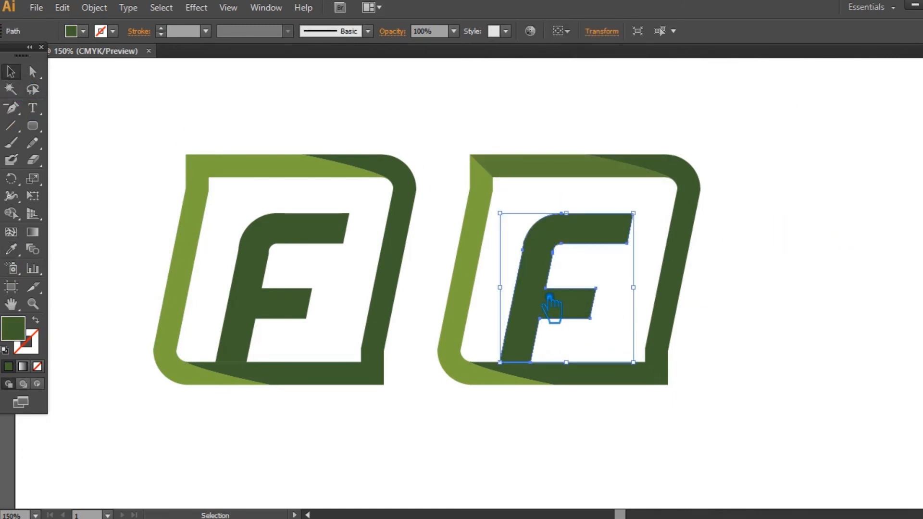
pyautogui.doubleClick(13, 329)
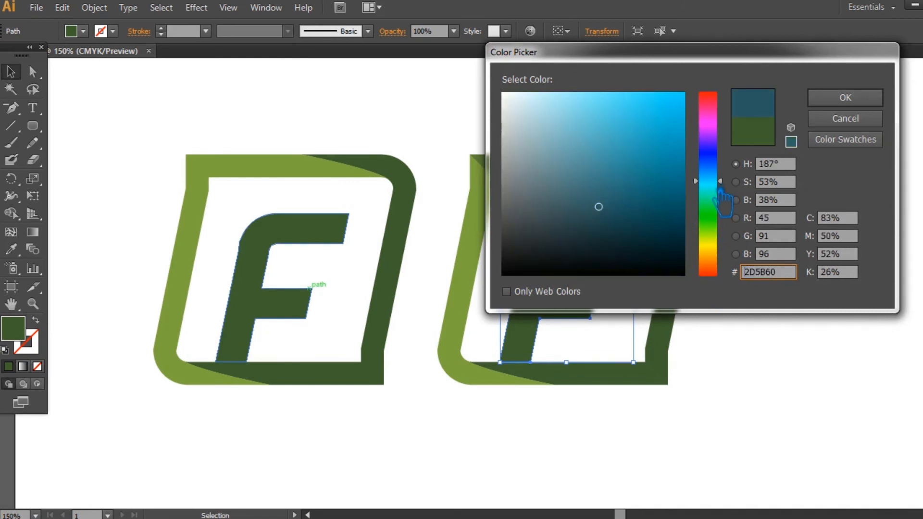
pyautogui.moveTo(627, 219); pyautogui.dragTo(635, 107)
pyautogui.click(845, 97)
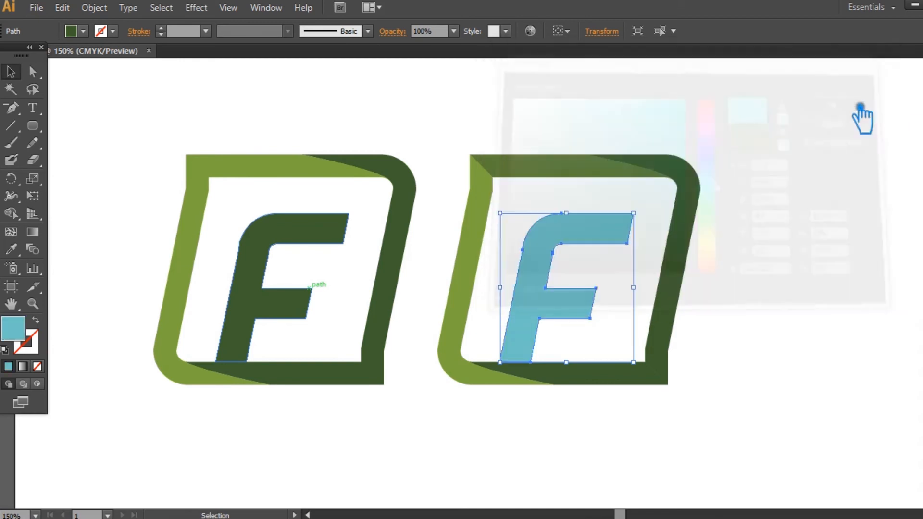
# Sample the F's light teal onto the left piece of the copied frame
pyautogui.click(486, 243)
pyautogui.press('i')
pyautogui.click(557, 286)
pyautogui.click(11, 71)
pyautogui.click(264, 97)
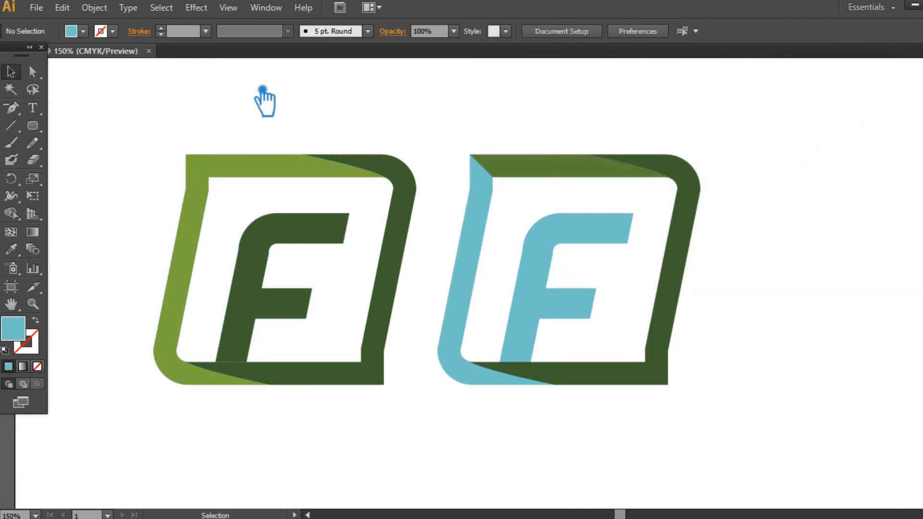
# Sample the left piece's light teal onto the copied frame's top piece and darken it to a medium teal
pyautogui.click(562, 315)
pyautogui.click(560, 168)
pyautogui.press('i')
pyautogui.click(476, 295)
pyautogui.doubleClick(13, 329)
pyautogui.click(604, 152)
pyautogui.click(612, 161)
pyautogui.click(845, 97)
pyautogui.press('v')
# Sample the top piece's teal onto the copied frame's right piece and adjust it to a darker teal
pyautogui.click(688, 281)
pyautogui.click(18, 252)
pyautogui.click(566, 181)
pyautogui.doubleClick(13, 328)
pyautogui.click(635, 192)
pyautogui.click(845, 100)
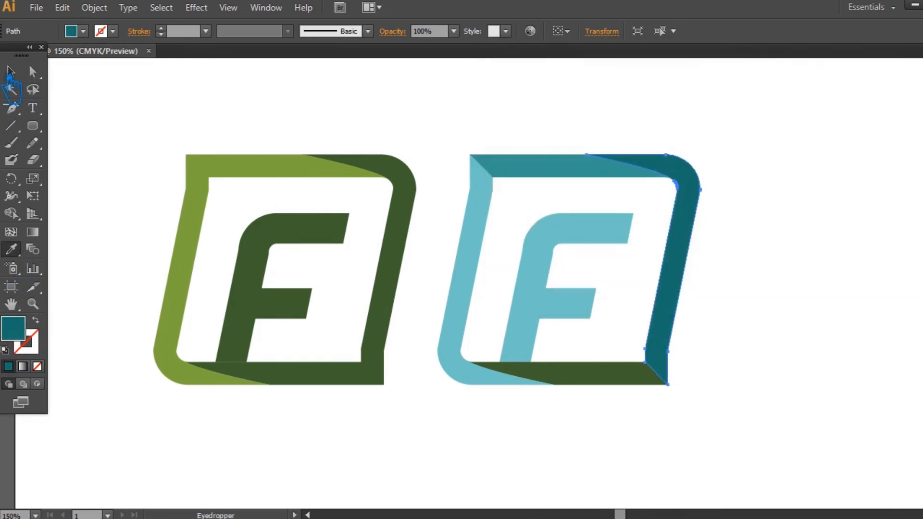
pyautogui.doubleClick(23, 334)
pyautogui.click(623, 178)
pyautogui.click(845, 99)
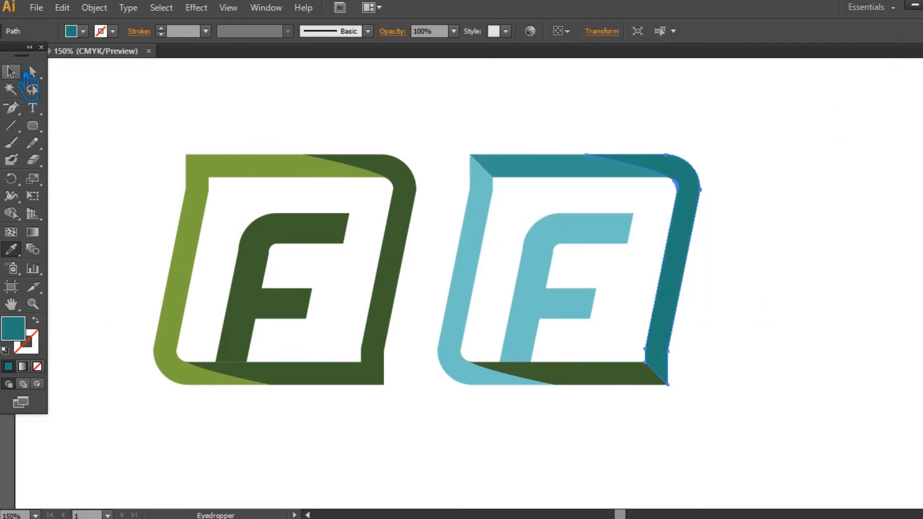
# Sample the right piece's teal onto the copied frame's bottom piece and darken it to a deep teal
pyautogui.keyDown('ctrl'); pyautogui.click(622, 380); pyautogui.keyUp('ctrl')
pyautogui.click(692, 251)
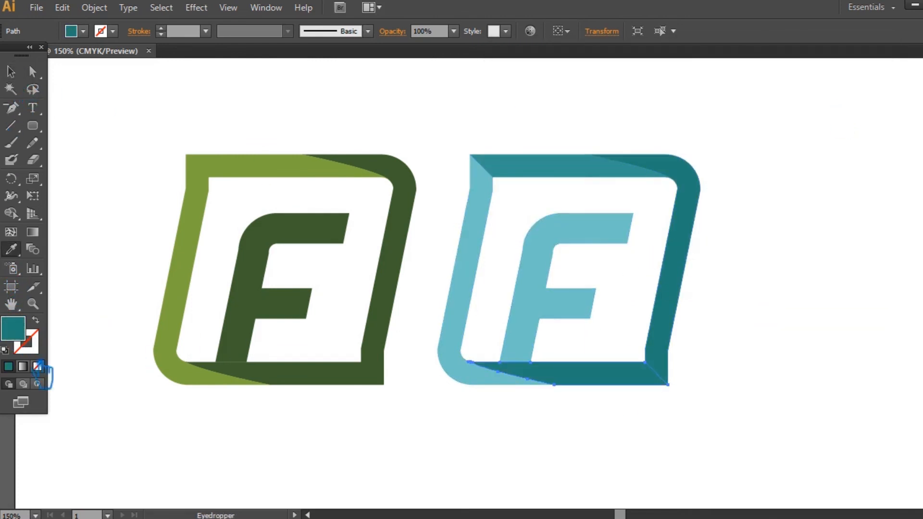
pyautogui.doubleClick(23, 334)
pyautogui.click(636, 202)
pyautogui.click(861, 102)
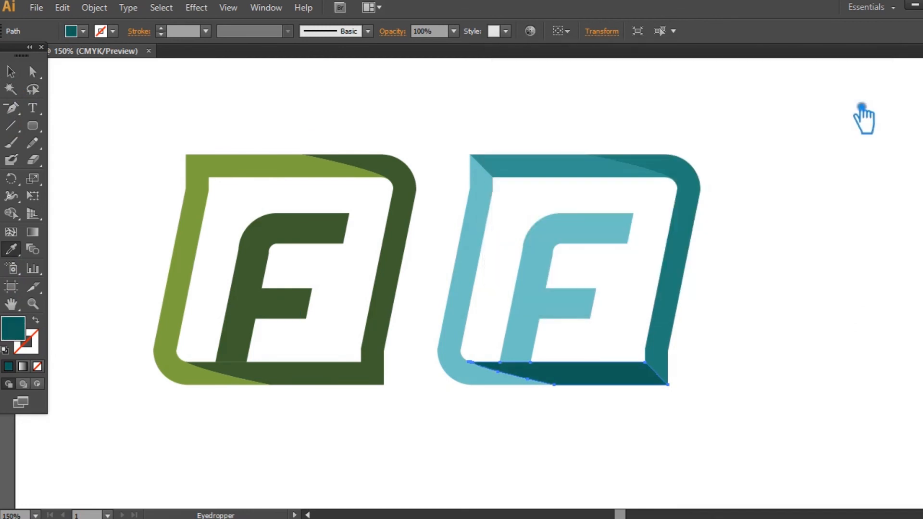
pyautogui.click(11, 71)
pyautogui.click(159, 103)
# Apply the bottom piece's deep teal to the copied logo's letter F with the Eyedropper
pyautogui.click(540, 240)
pyautogui.click(11, 250)
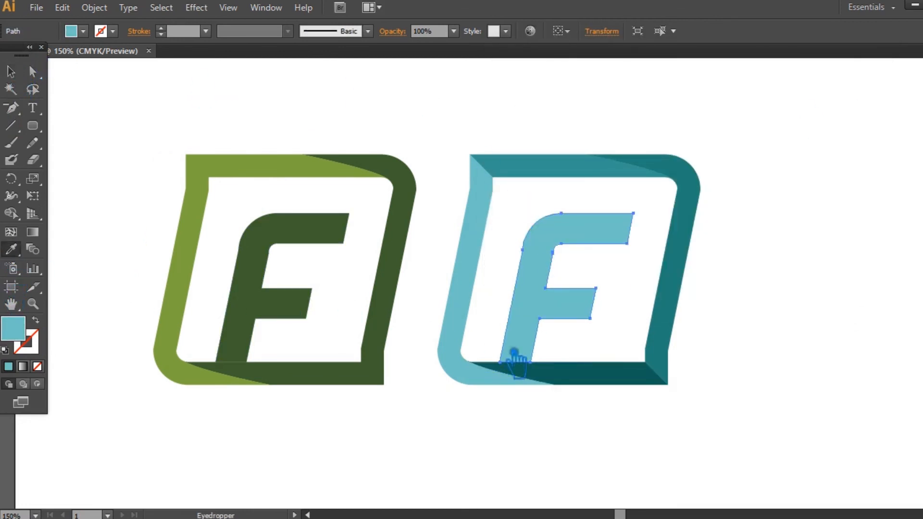
pyautogui.click(559, 379)
pyautogui.press('v')
pyautogui.click(312, 131)
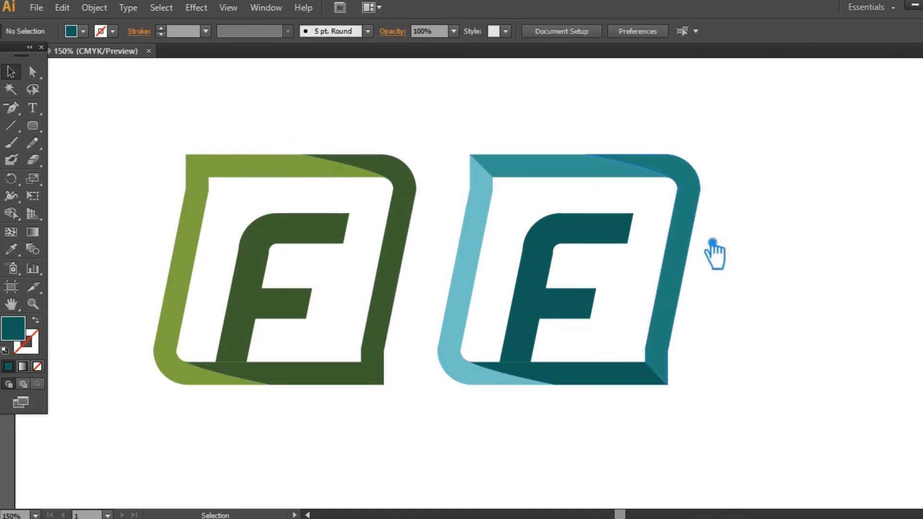
# Darken the teal fill of the copied frame's right piece by another shade
pyautogui.moveTo(772, 448); pyautogui.dragTo(452, 125)
pyautogui.click(452, 125)
pyautogui.click(680, 188)
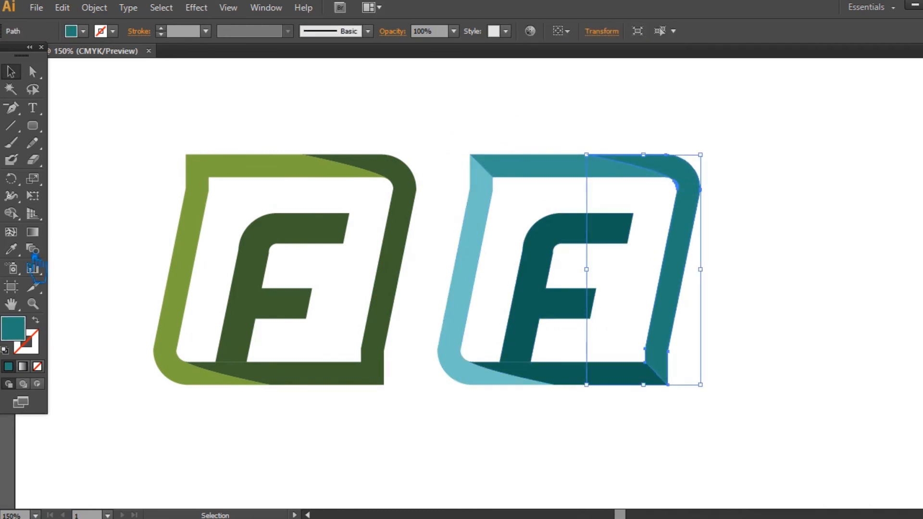
pyautogui.doubleClick(31, 336)
pyautogui.click(629, 192)
pyautogui.click(830, 96)
pyautogui.click(824, 189)
# Resample the right piece's teal onto the copied frame's bottom piece and darken it to a very deep teal
pyautogui.click(613, 378)
pyautogui.click(11, 250)
pyautogui.click(663, 294)
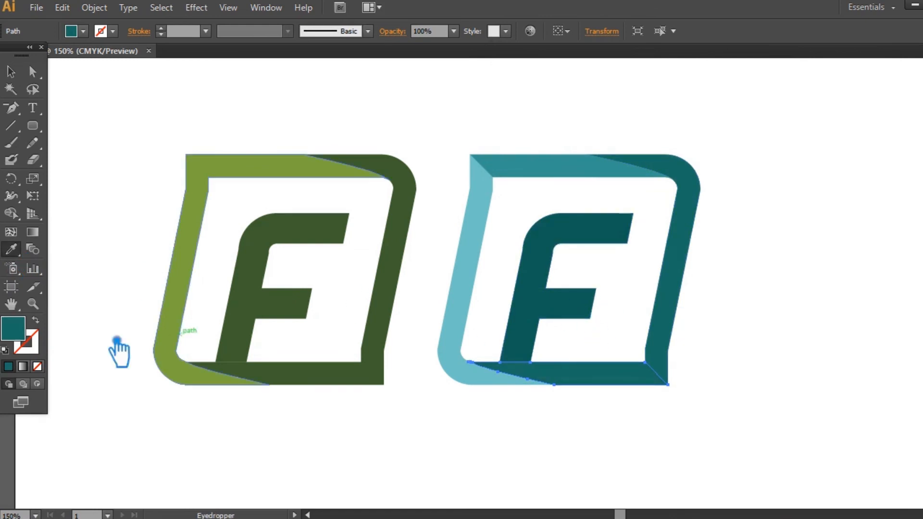
pyautogui.doubleClick(19, 337)
pyautogui.click(639, 213)
pyautogui.click(859, 104)
pyautogui.click(171, 96)
pyautogui.hotkey('ctrl', 'z')
pyautogui.click(11, 73)
pyautogui.click(131, 100)
# Match the copied logo's letter F to the bottom piece's very deep teal
pyautogui.click(532, 325)
pyautogui.click(12, 250)
pyautogui.click(624, 384)
pyautogui.press('v')
pyautogui.click(149, 105)
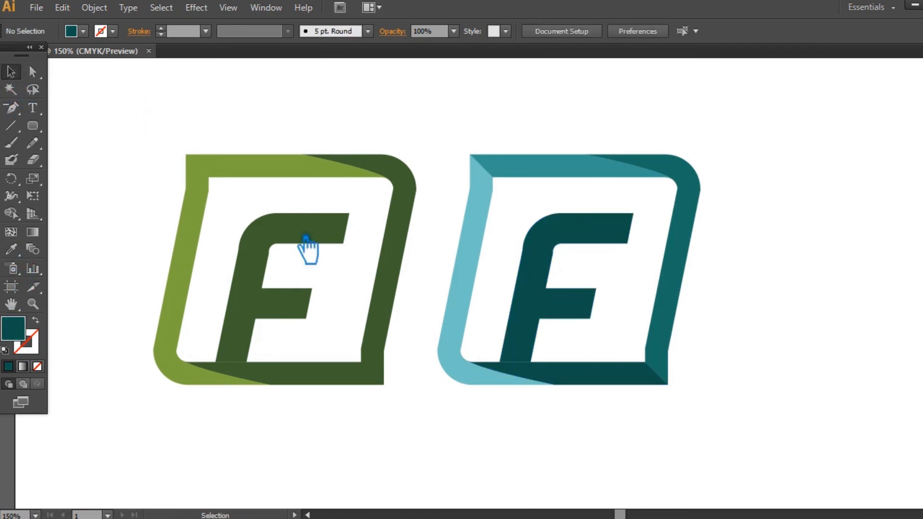